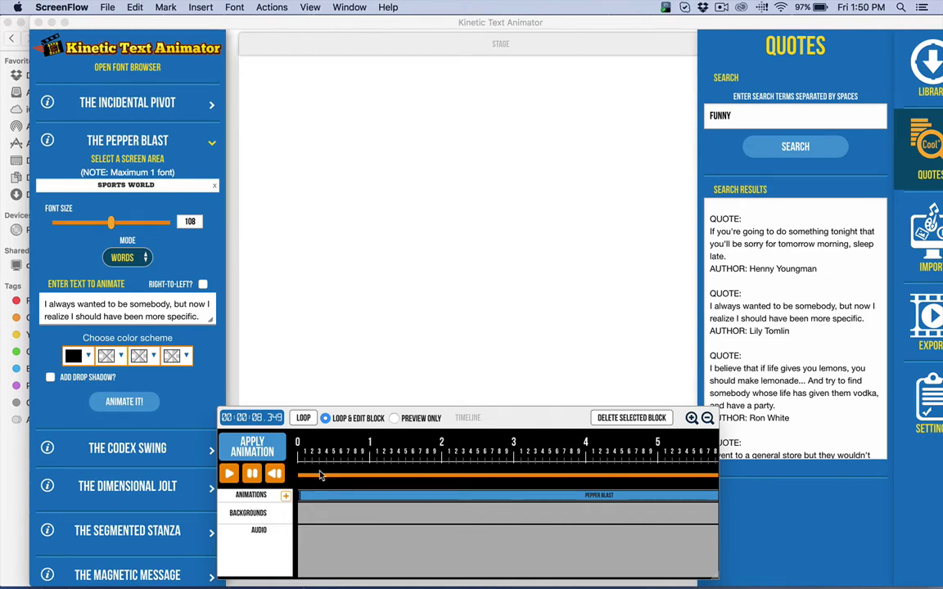
Replay the quote as a Pepper Blast and keep the Mode set to Words
click(229, 475)
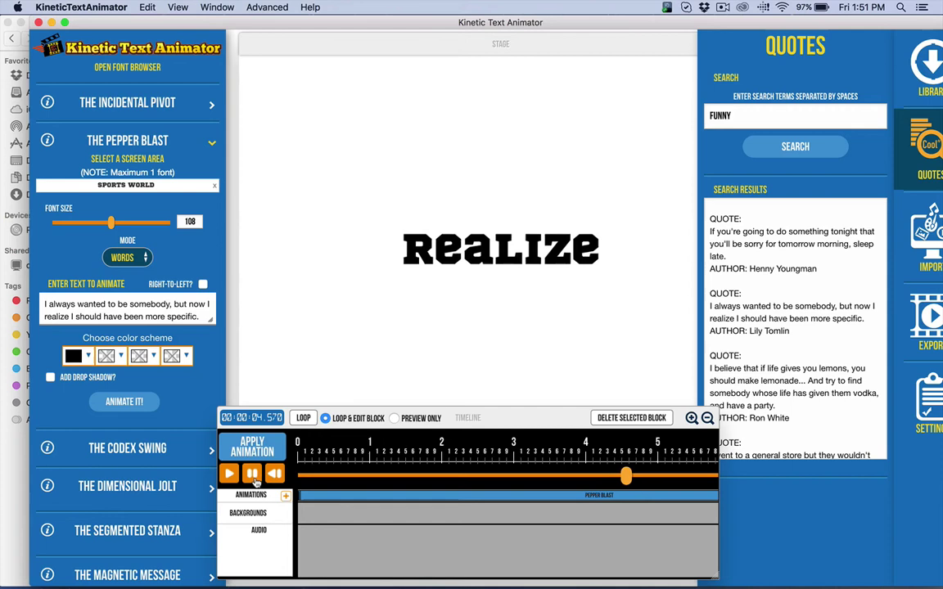
click(135, 259)
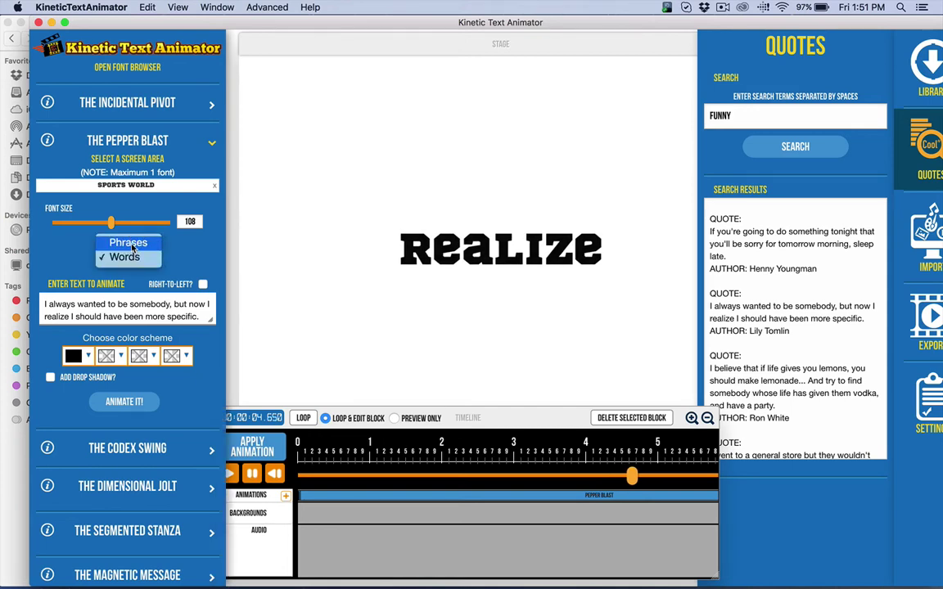
click(128, 260)
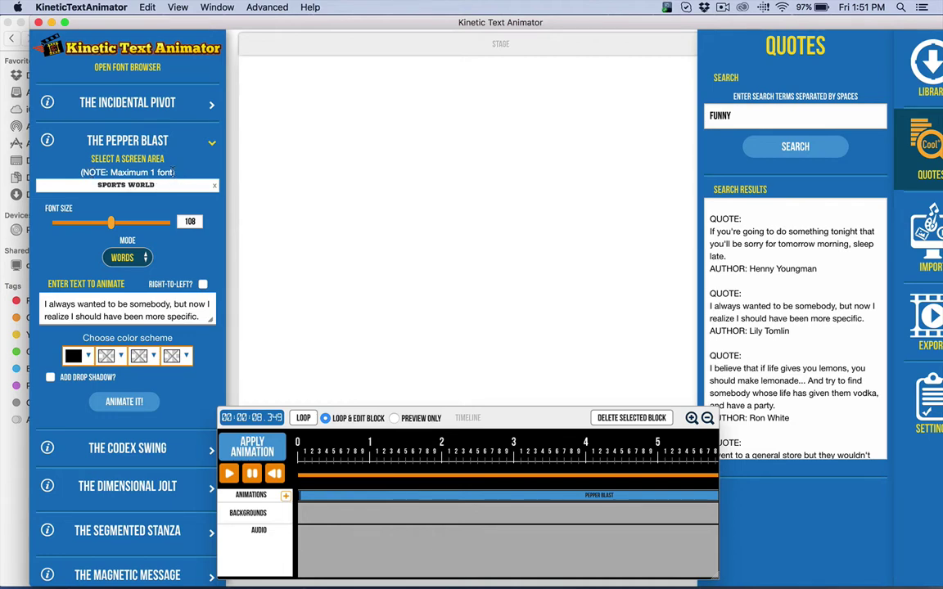
Try maroon as the first text colour and preview the animation
click(129, 160)
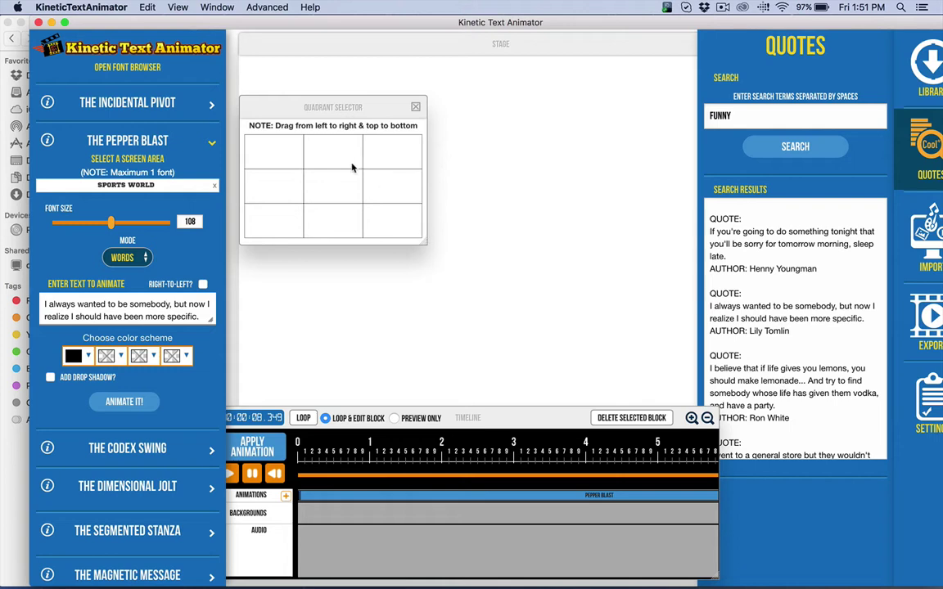
click(416, 109)
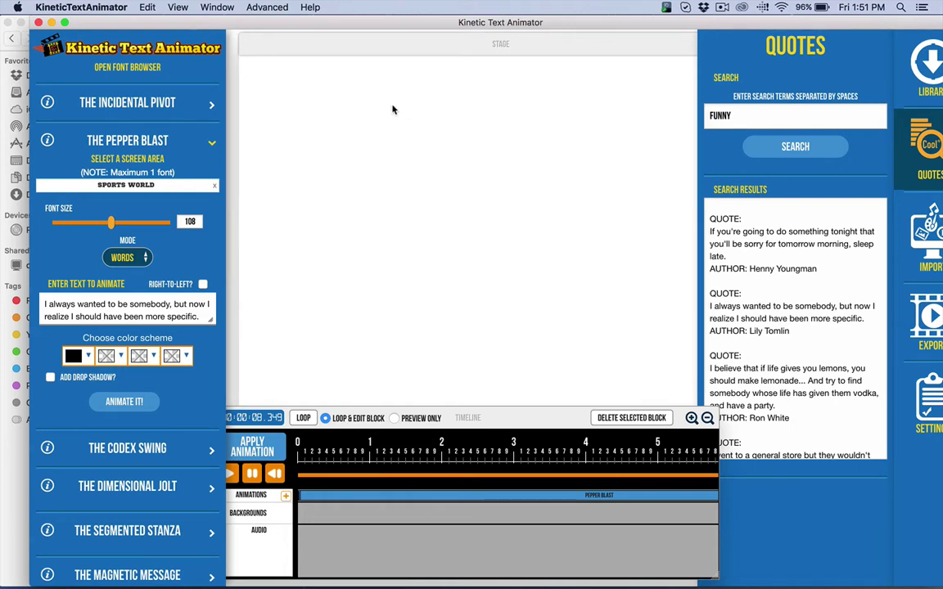
click(75, 356)
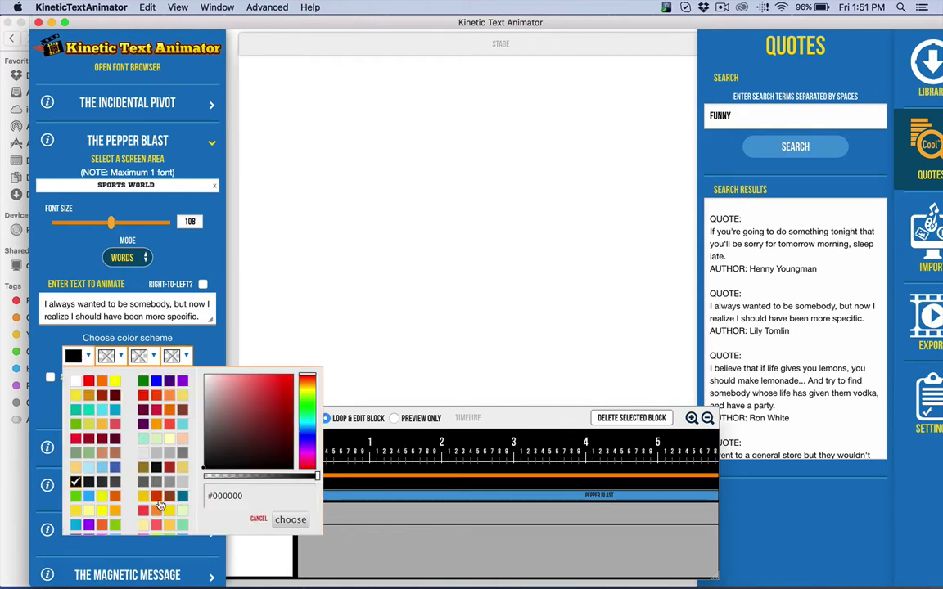
click(143, 396)
click(114, 395)
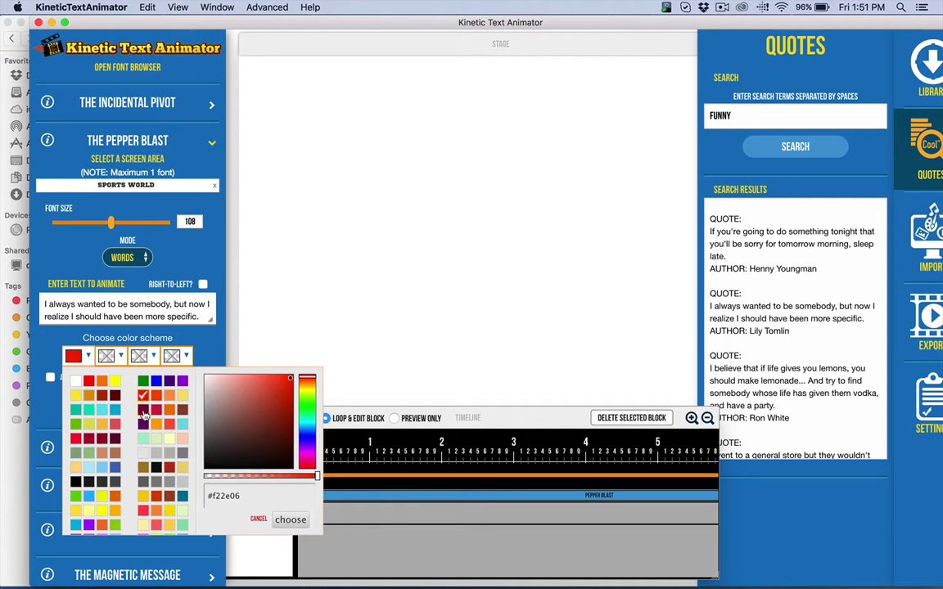
click(291, 519)
click(123, 401)
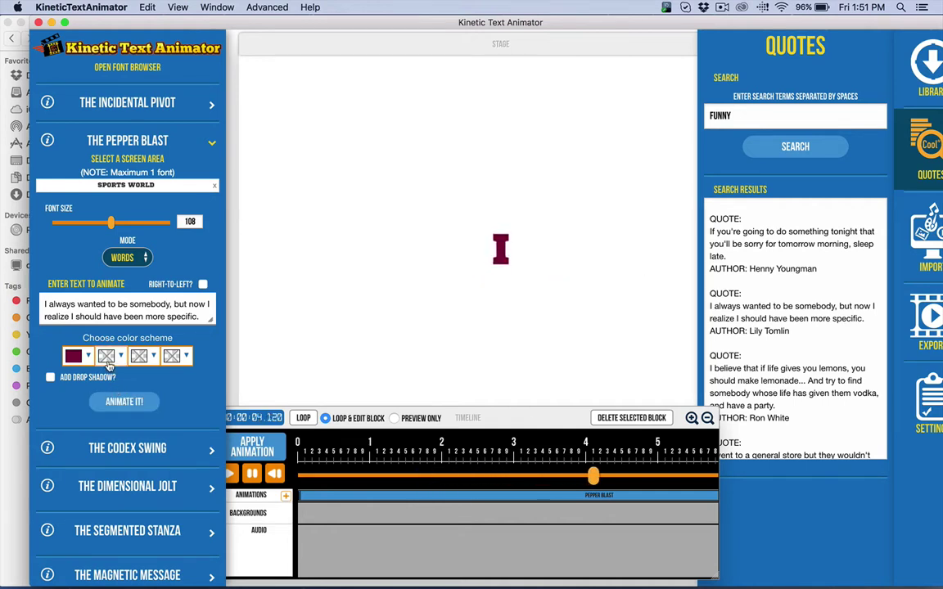
Apply the four-colour group of cyan, purple, orange and green, then replay the quote
click(85, 358)
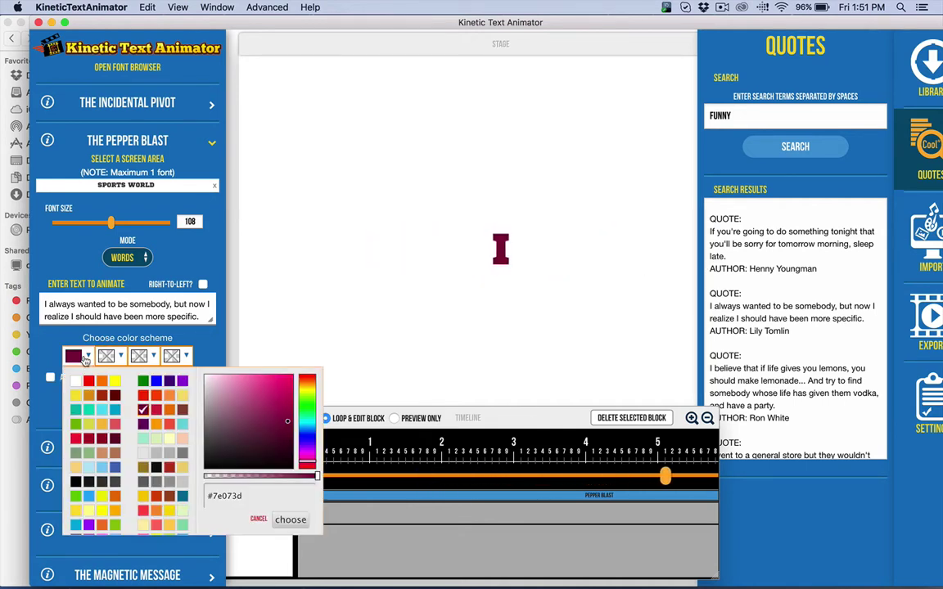
click(93, 527)
click(93, 529)
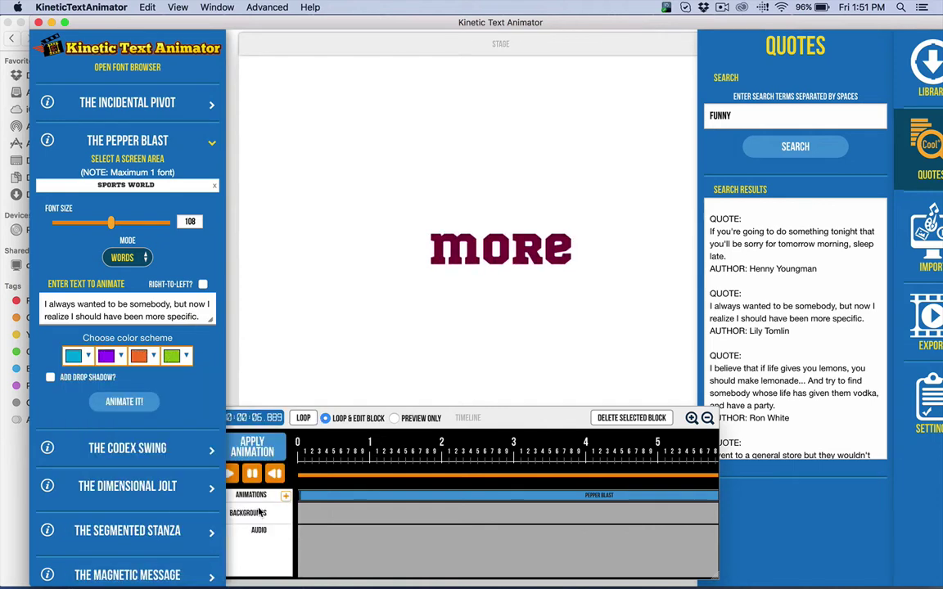
click(136, 403)
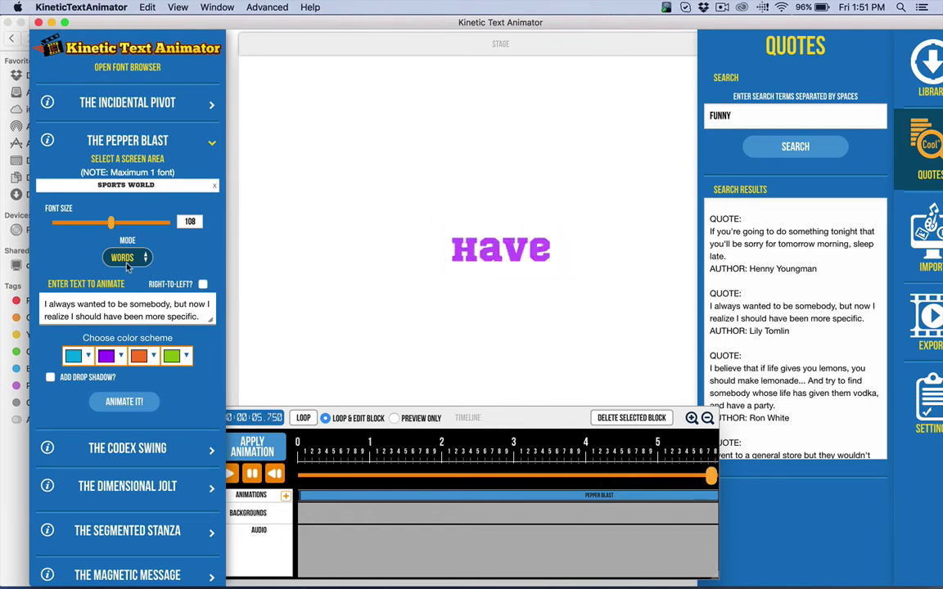
Read The Pepper Blast's Words Mode and Phrases Mode notes on word timing, pauses and the ~ font-size tip
click(47, 139)
scroll(387, 336, down, 3)
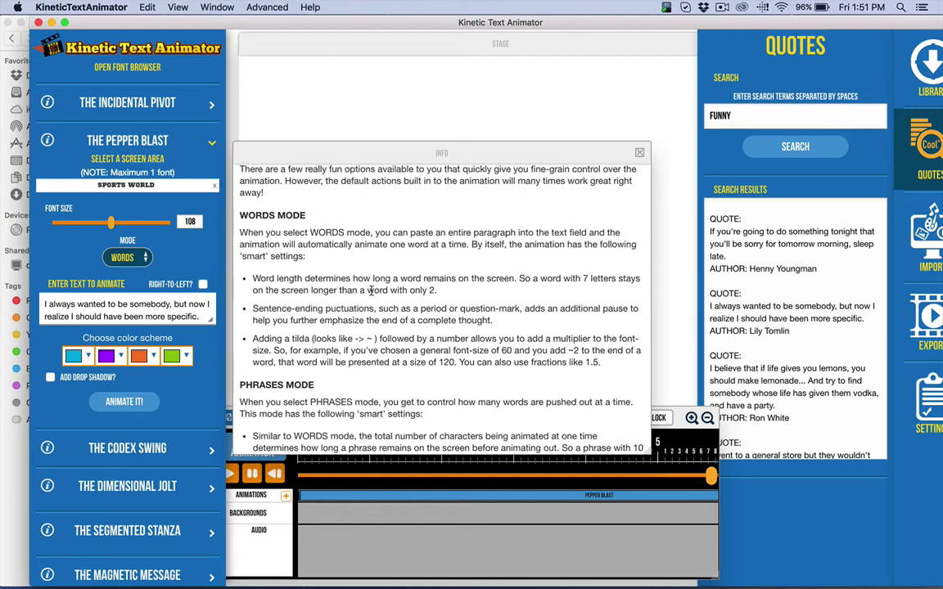
scroll(334, 261, down, 1)
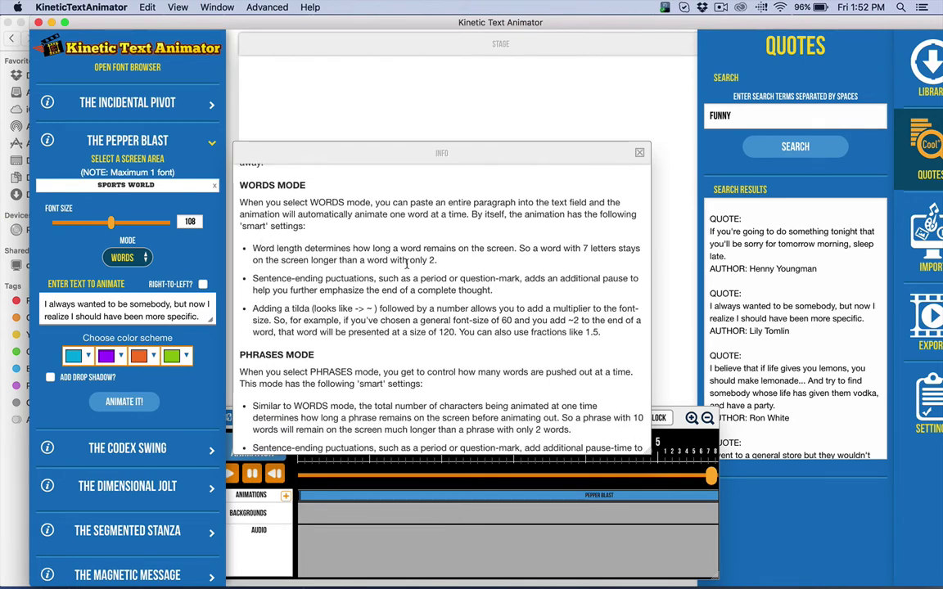
drag(437, 261, 254, 247)
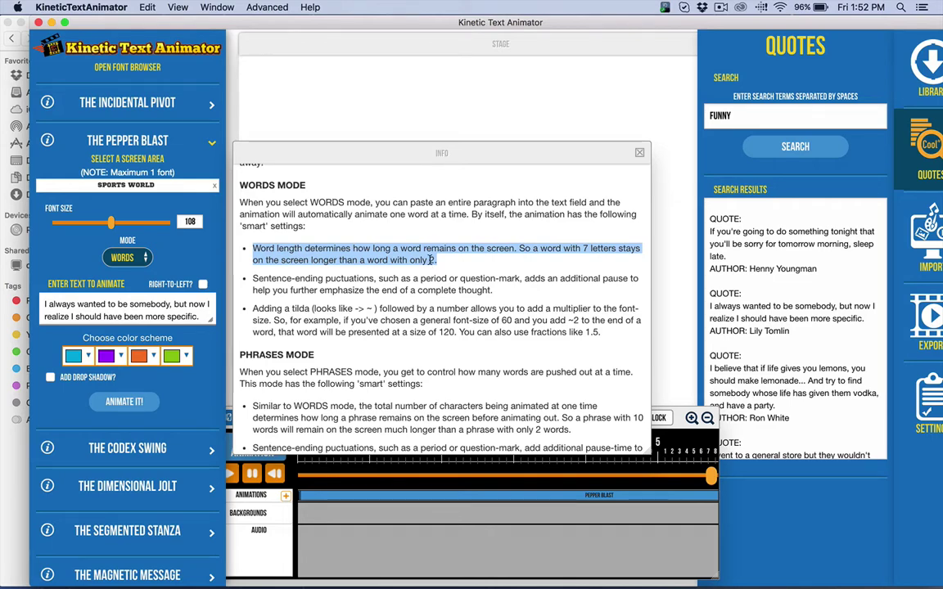
click(332, 288)
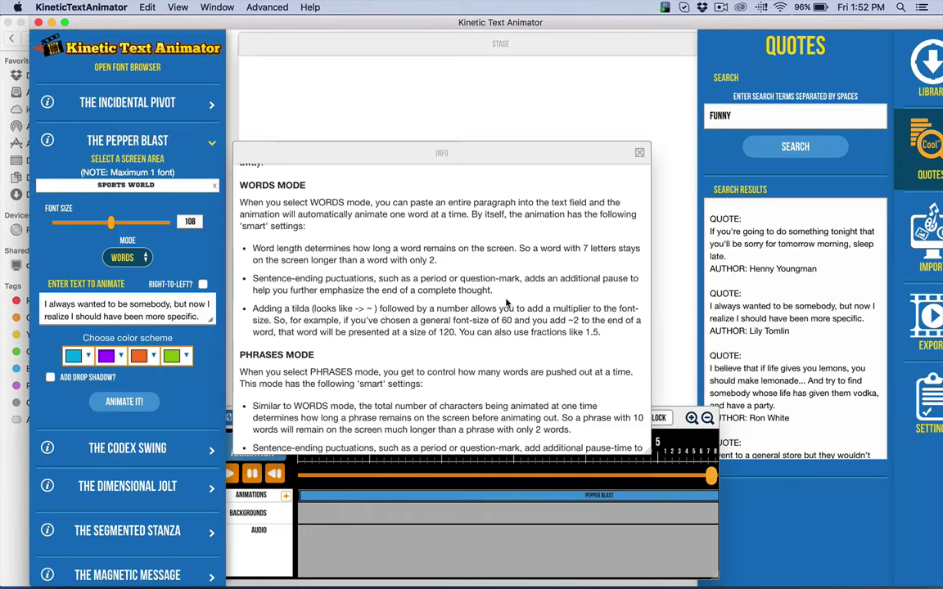
drag(497, 293, 335, 288)
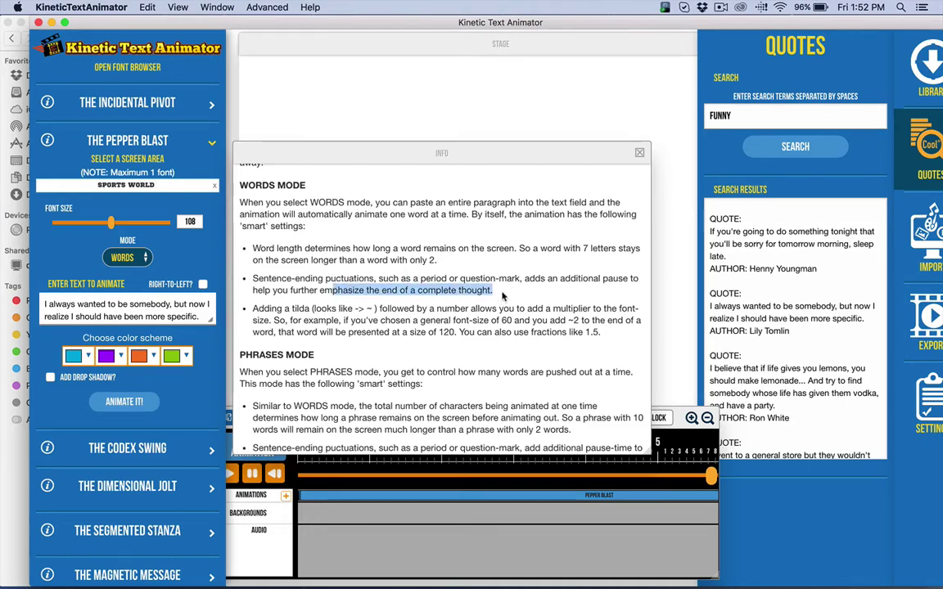
click(309, 282)
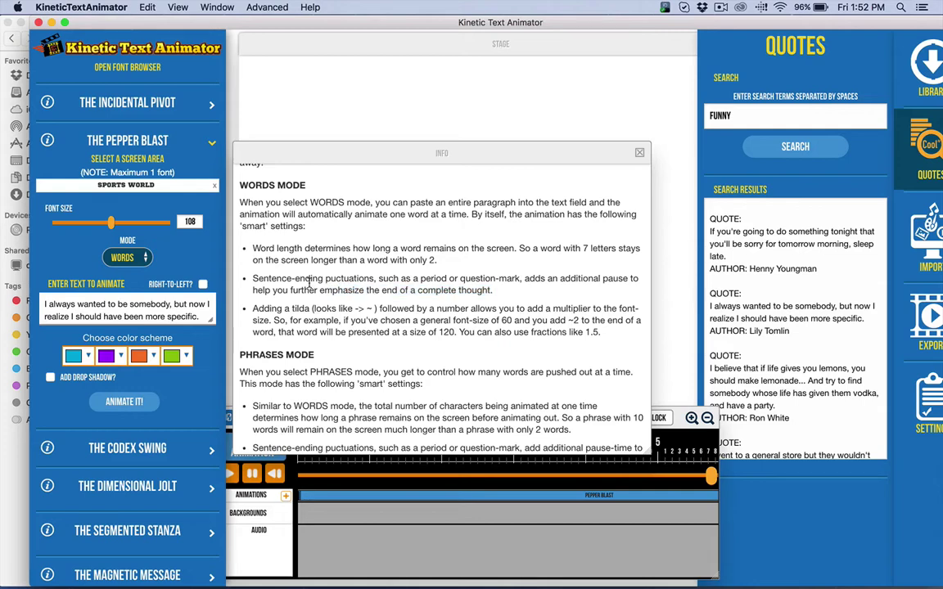
double_click(369, 308)
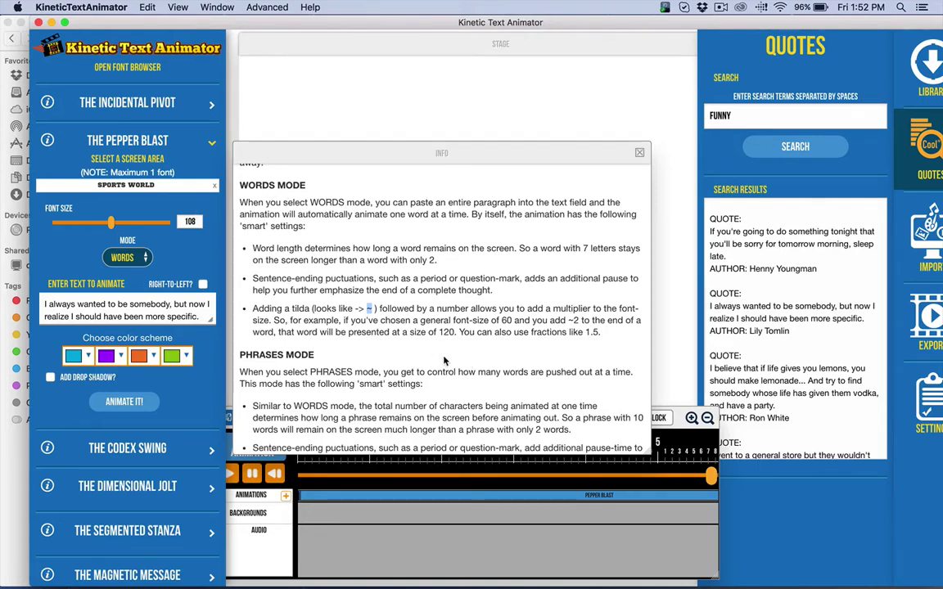
Close the help notes, then test a change after 'I' in the quote text and delete it
click(640, 155)
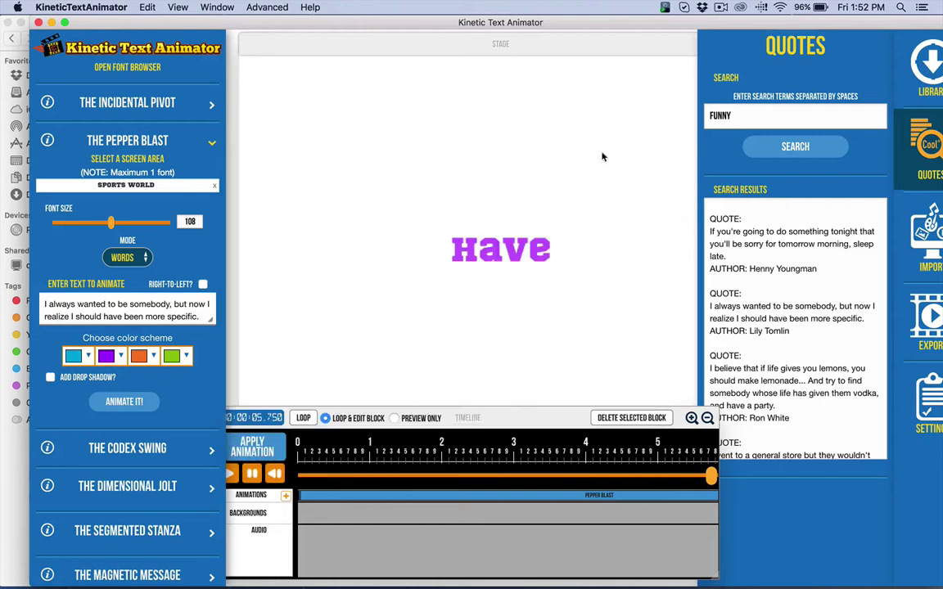
click(49, 304)
key(Return)
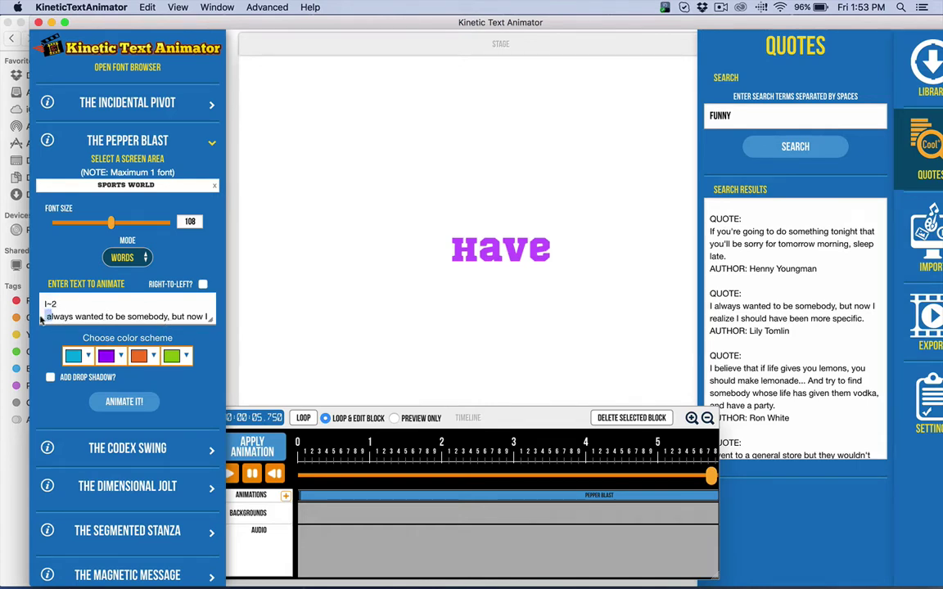
click(52, 315)
key(Delete)
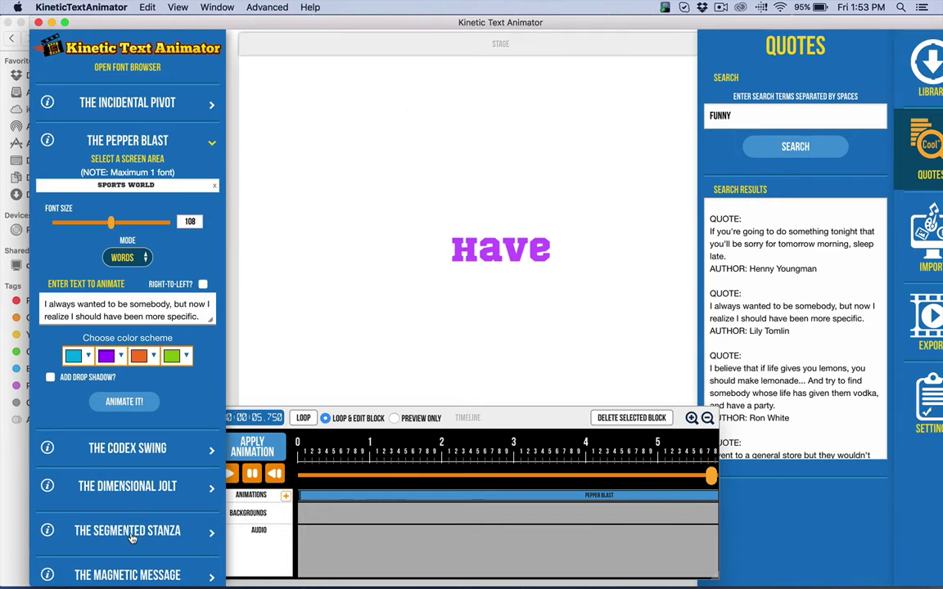
scroll(117, 479, down, 1)
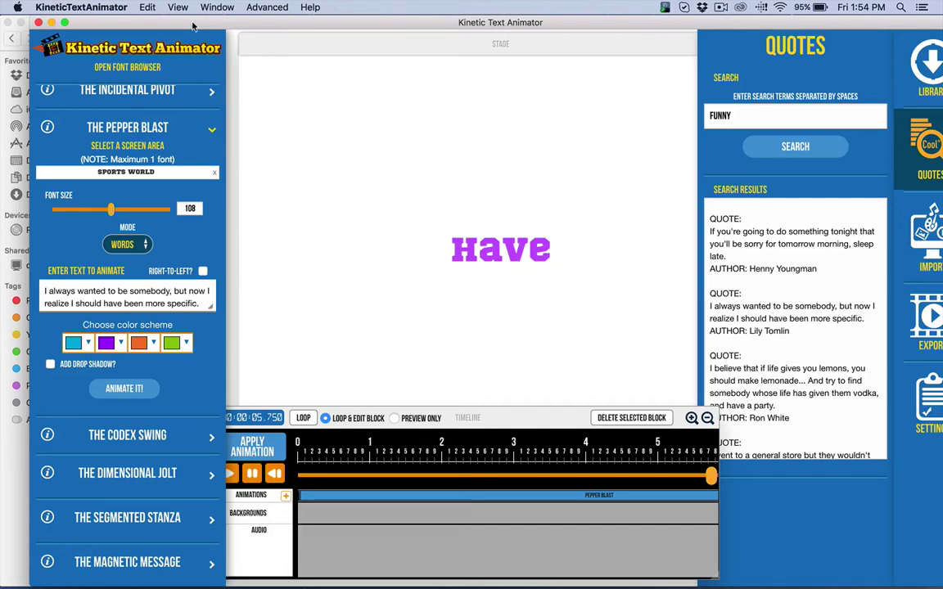
Bring Finder beside the animator and scroll to the sunset silhouette finger image
drag(193, 27, 281, 26)
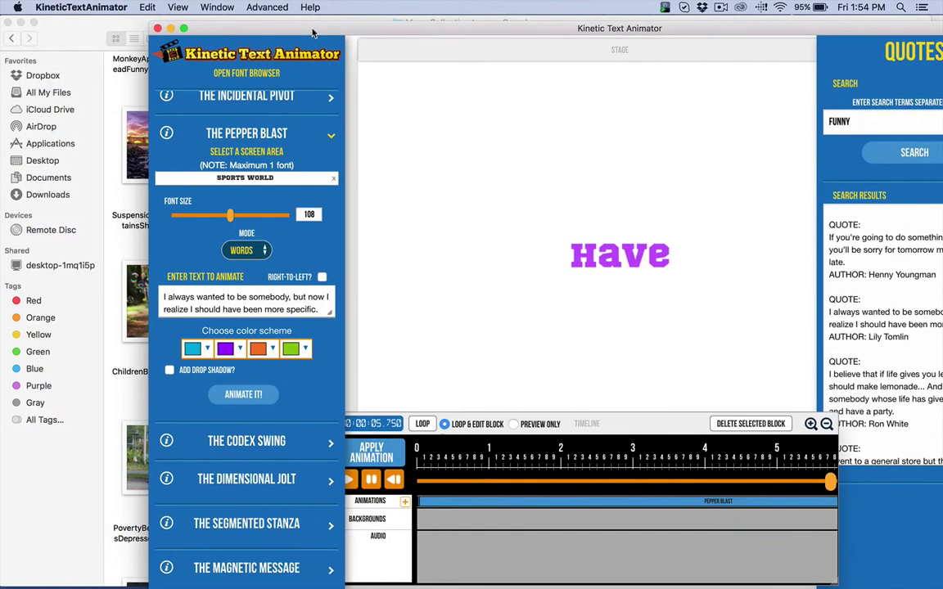
key(super+Tab)
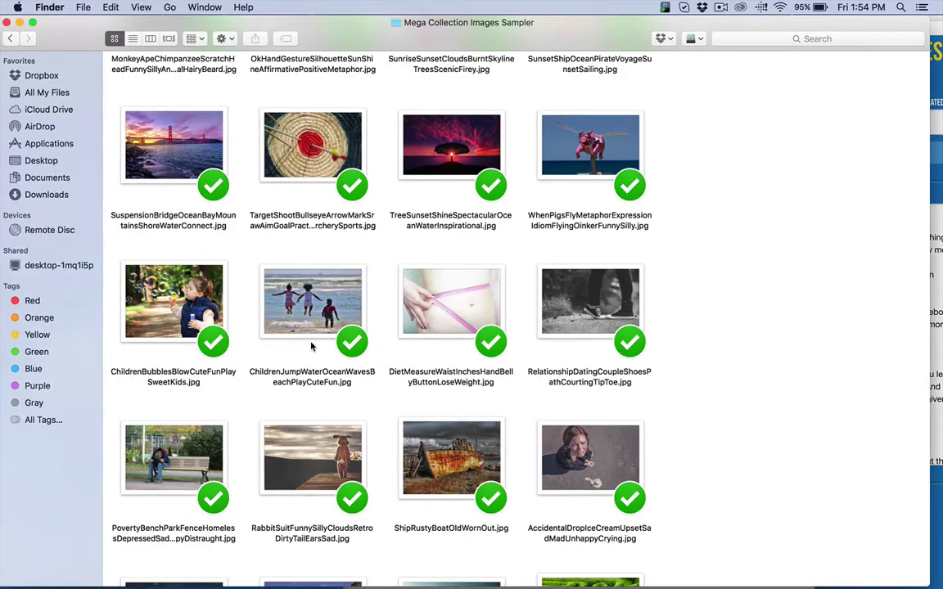
scroll(311, 346, down, 10)
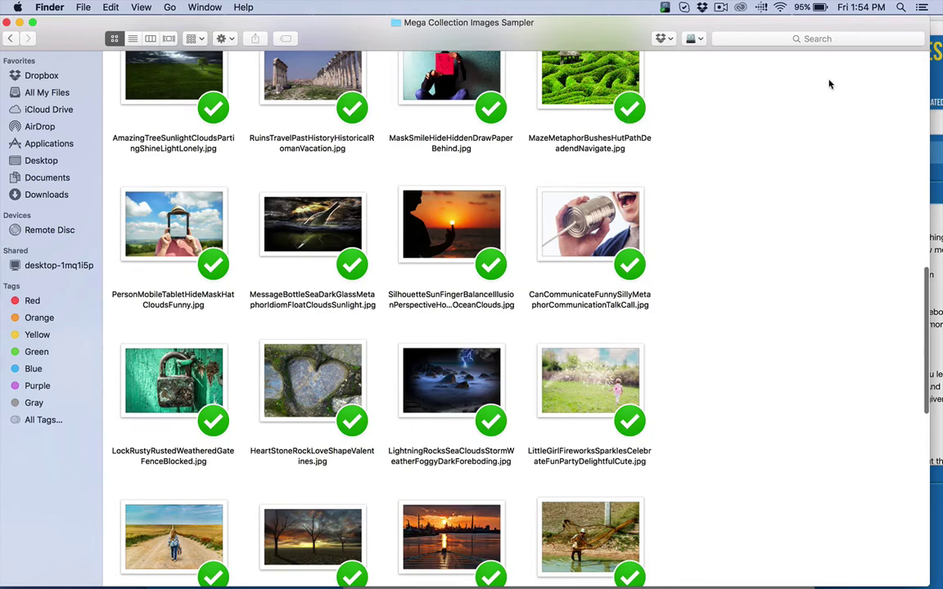
drag(825, 31, 683, 31)
Set the text's screen area to the top two rows of the grid
click(790, 65)
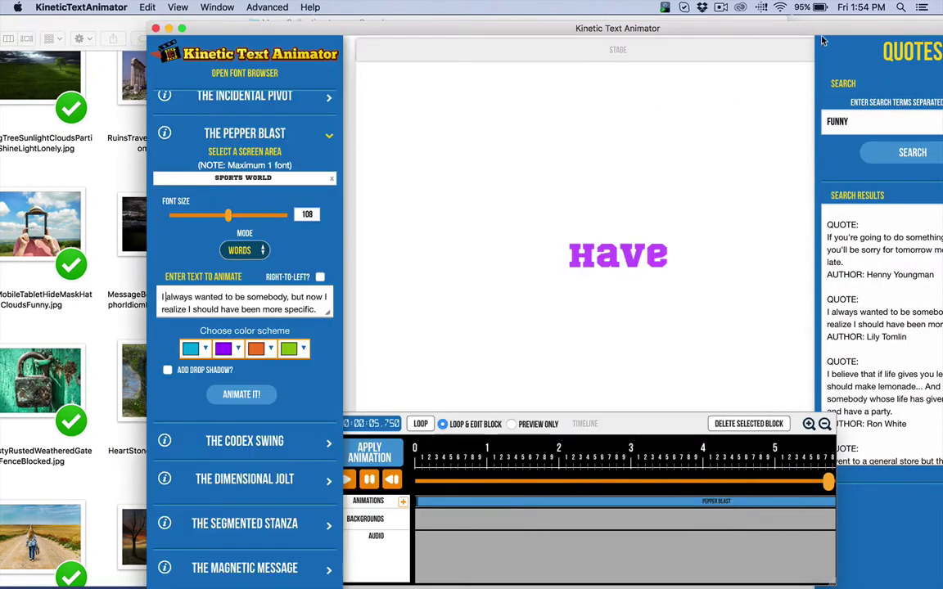
click(244, 153)
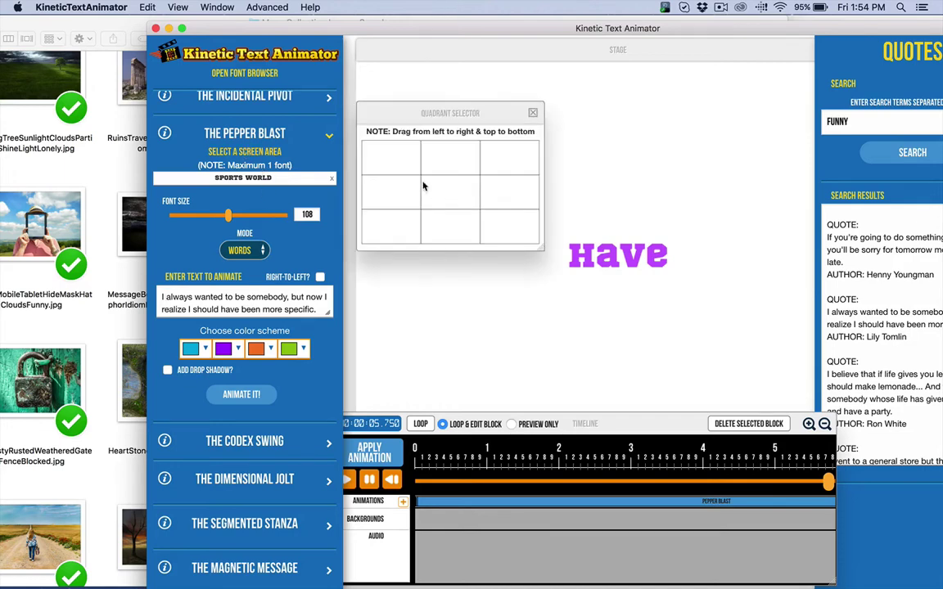
drag(391, 158, 517, 190)
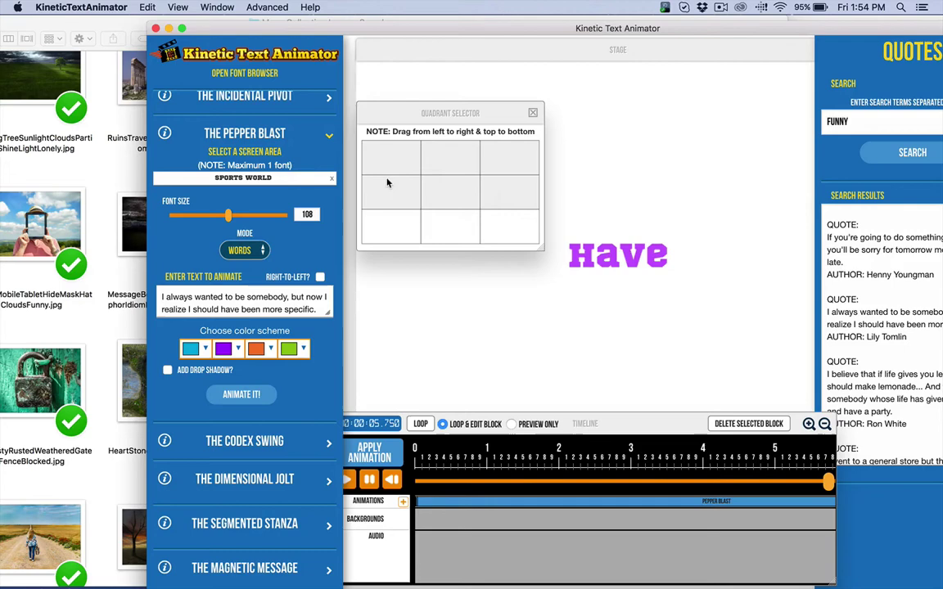
click(533, 113)
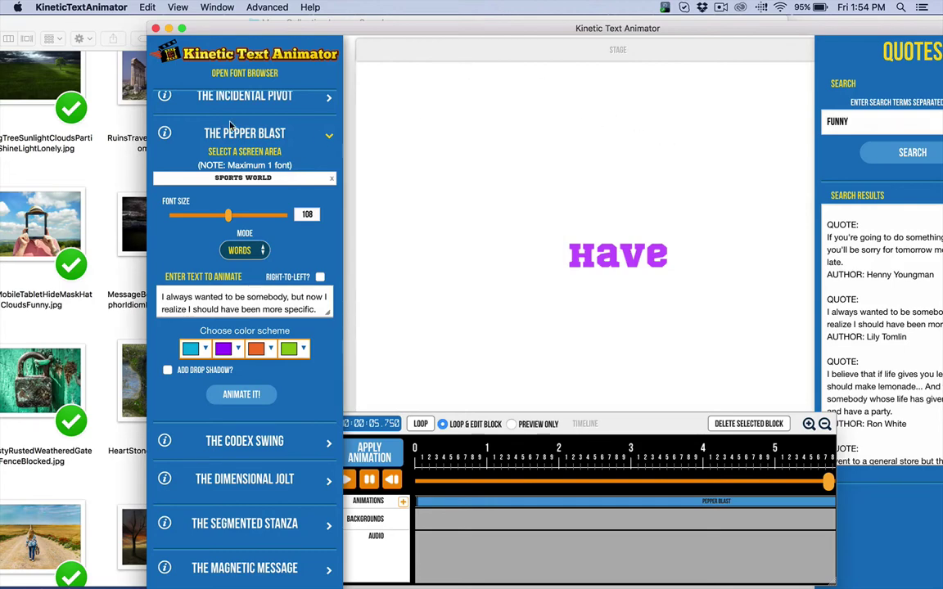
Add the sunset silhouette finger image as a background and reselect the top two rows
click(102, 36)
drag(309, 225, 563, 573)
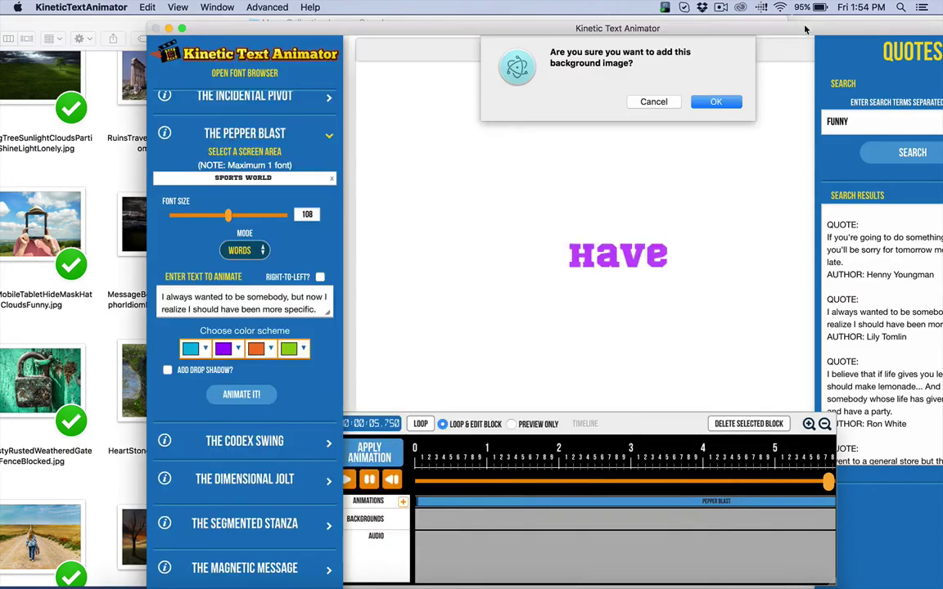
click(713, 103)
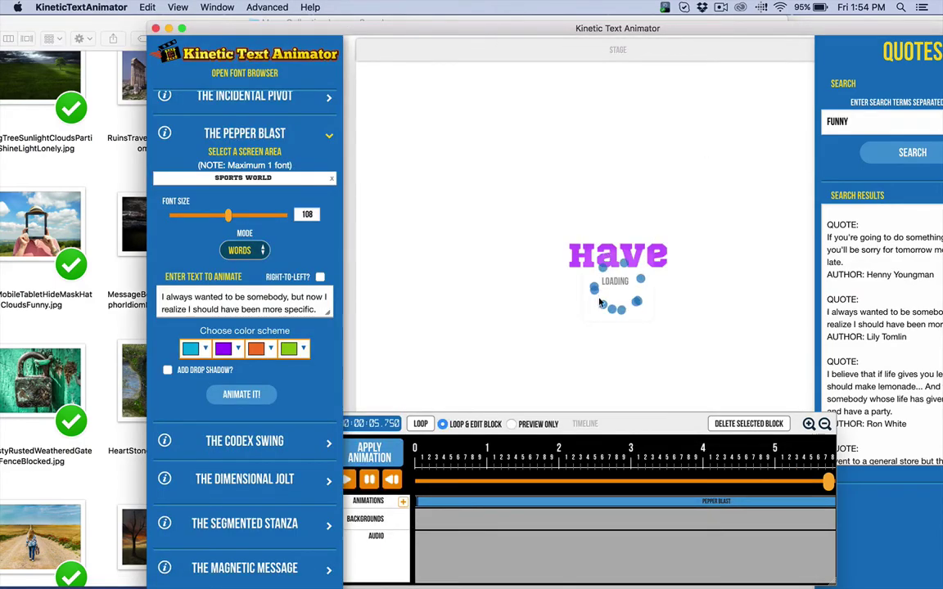
click(245, 154)
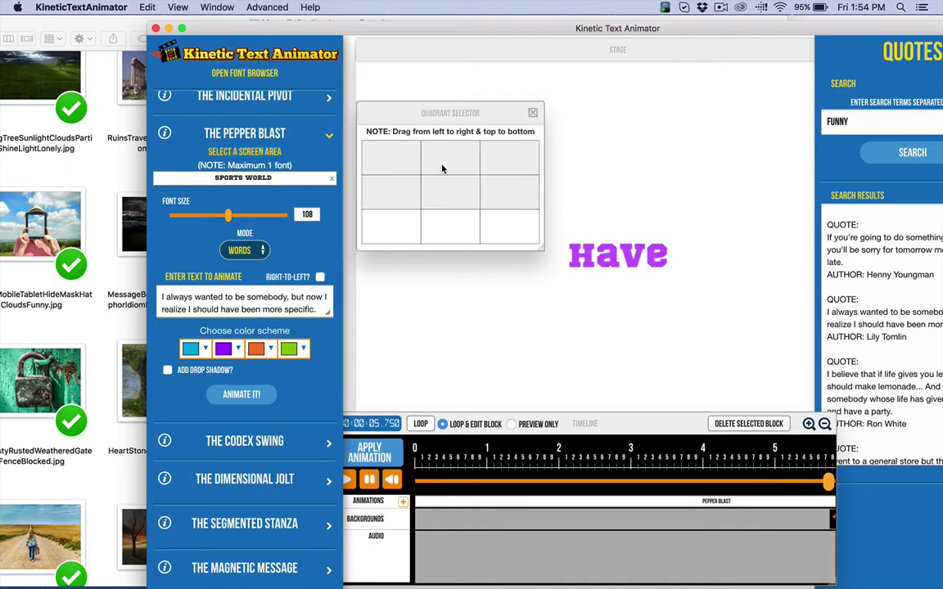
drag(385, 159, 503, 183)
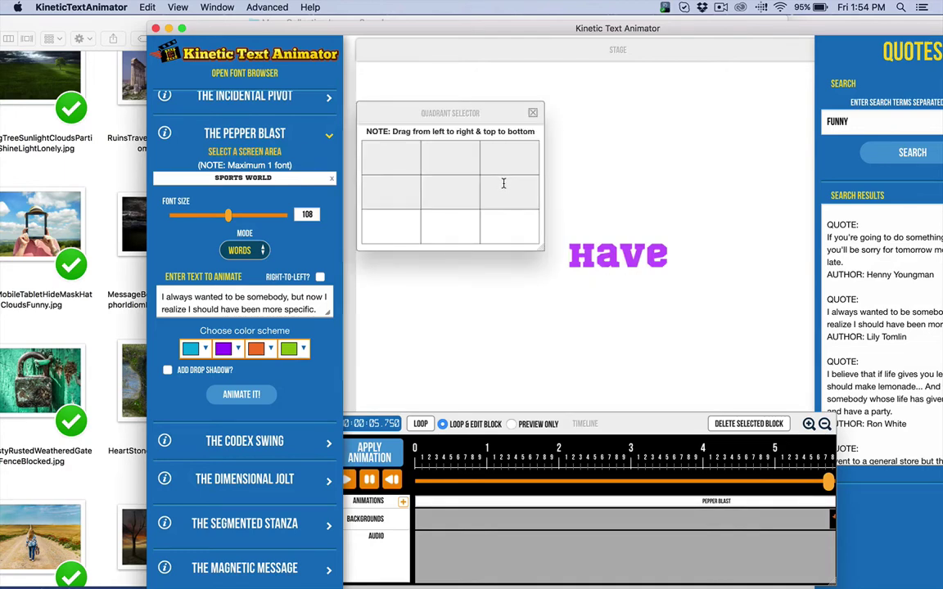
Attempt Animate It! and dismiss the warning about choosing an animation block
click(533, 115)
click(241, 394)
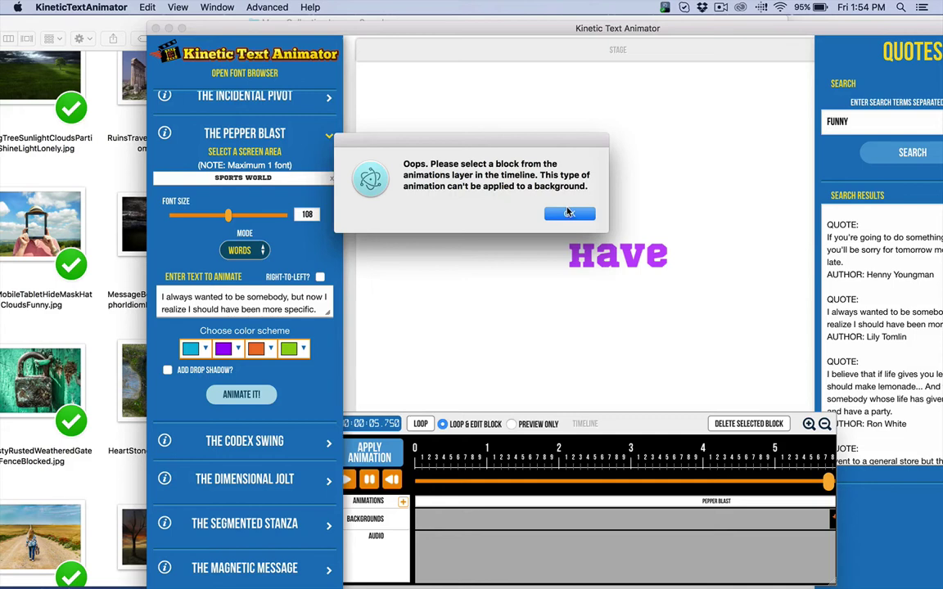
click(569, 213)
Move the sunset background clip to the start of the Backgrounds track
click(438, 467)
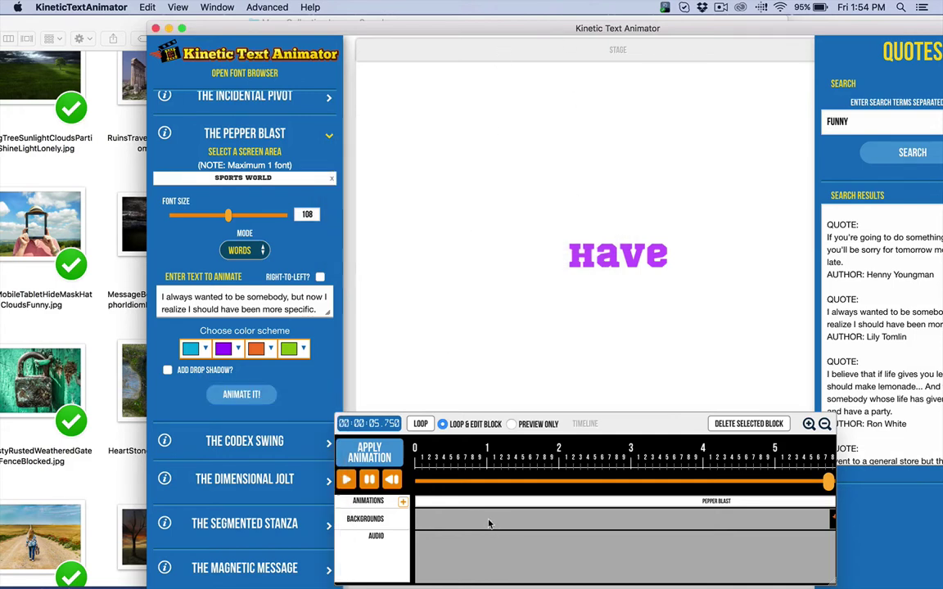
scroll(610, 463, right, 5)
scroll(575, 503, left, 5)
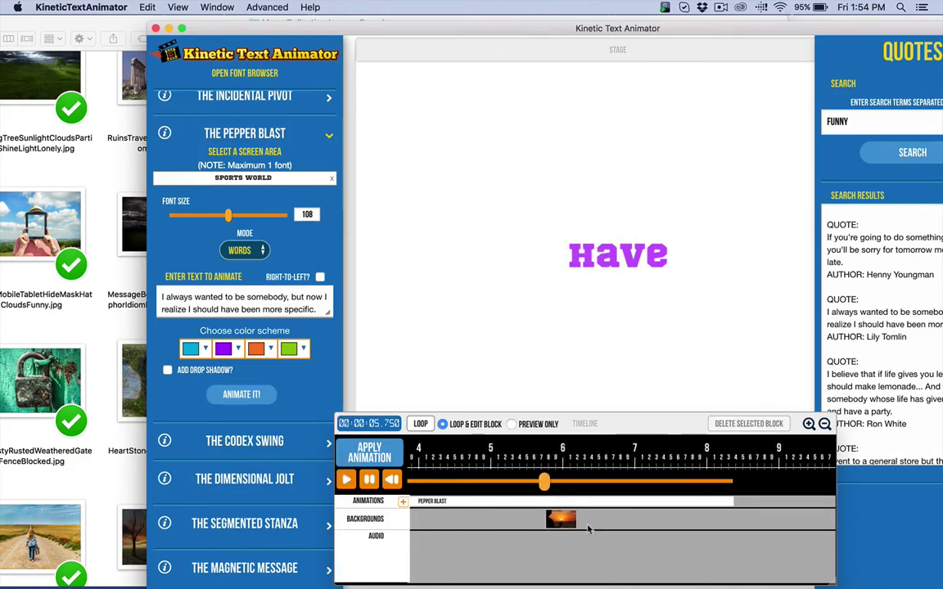
scroll(506, 541, left, 4)
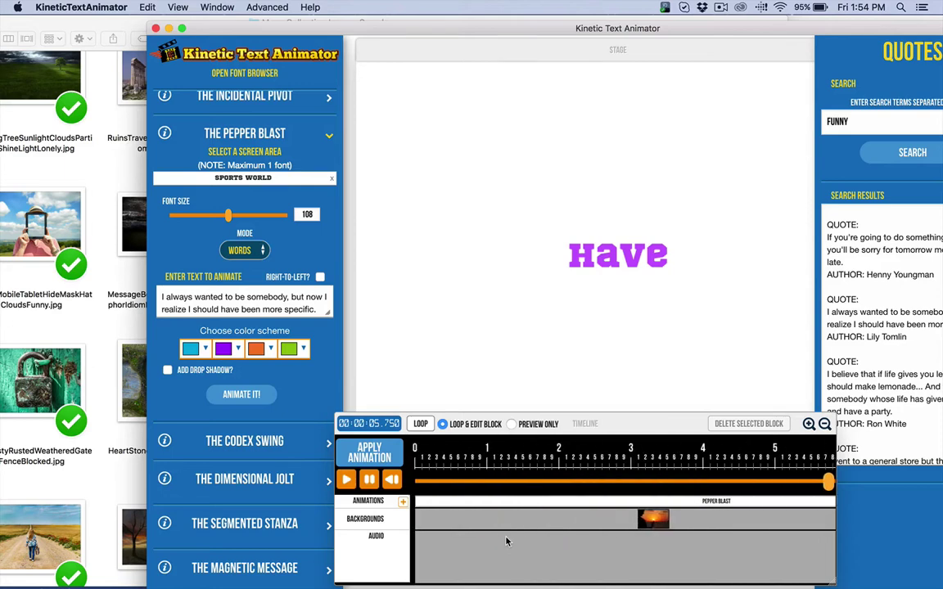
drag(598, 515, 413, 516)
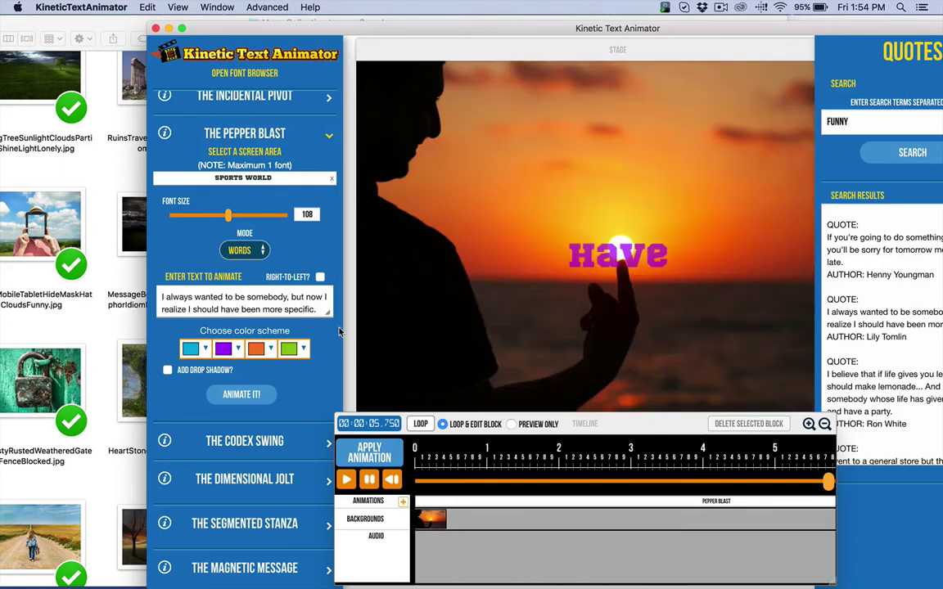
Retry Animate It!, dismiss the block warning, and select the Pepper Blast block to play it
click(238, 152)
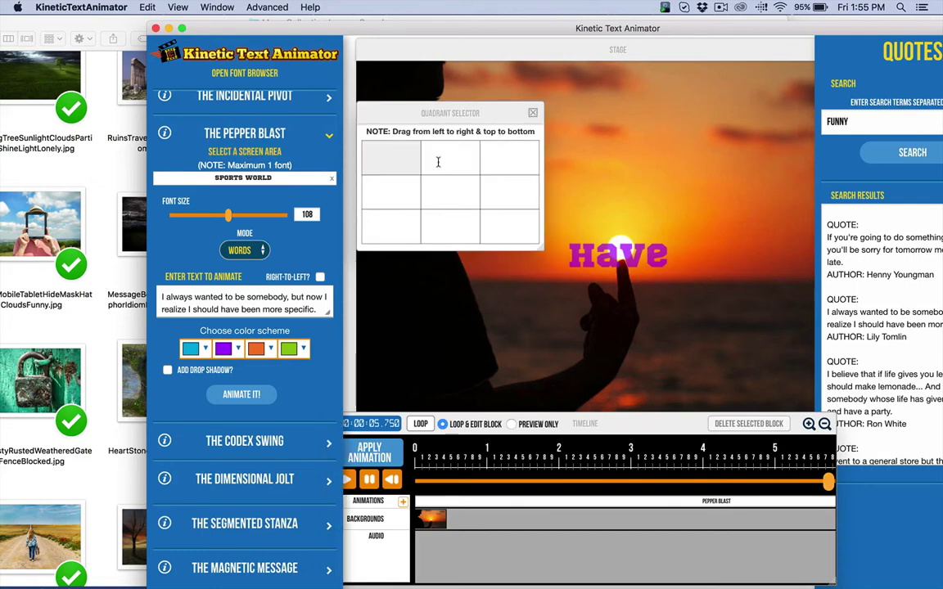
click(248, 393)
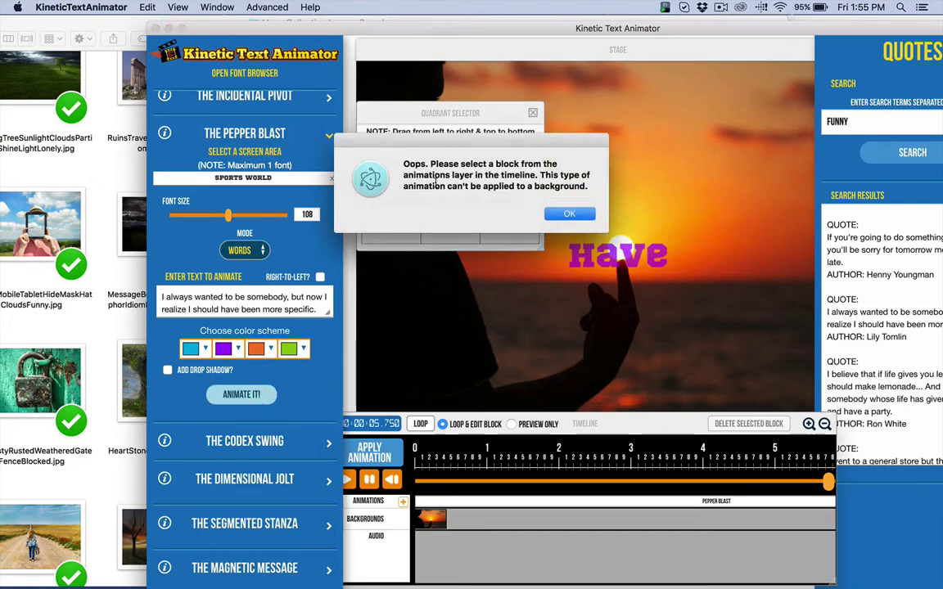
click(565, 215)
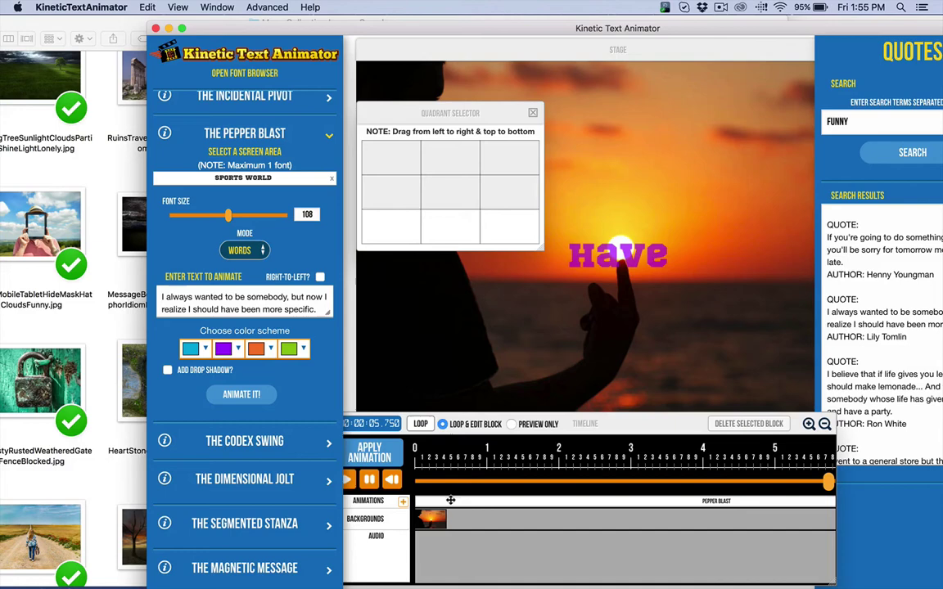
click(369, 452)
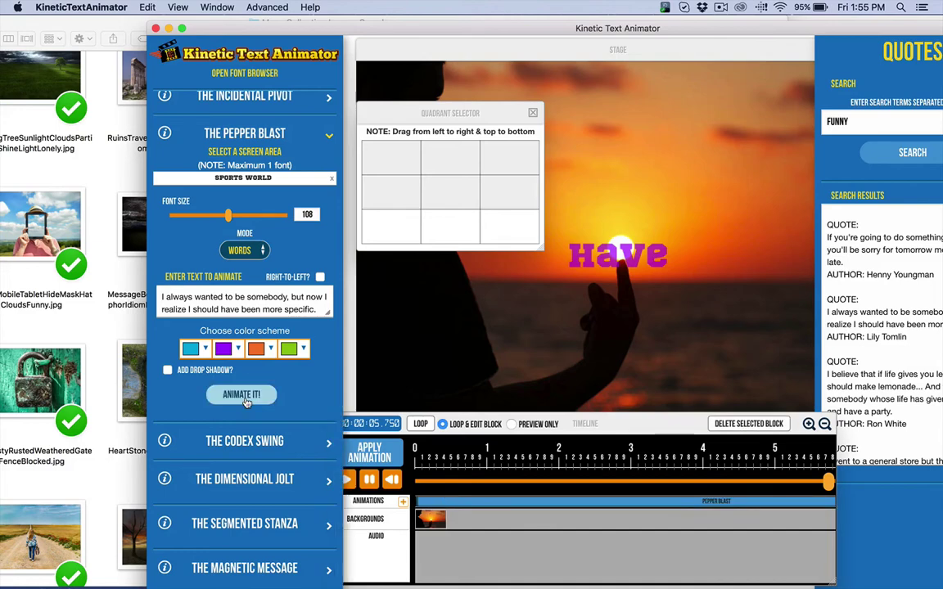
click(532, 113)
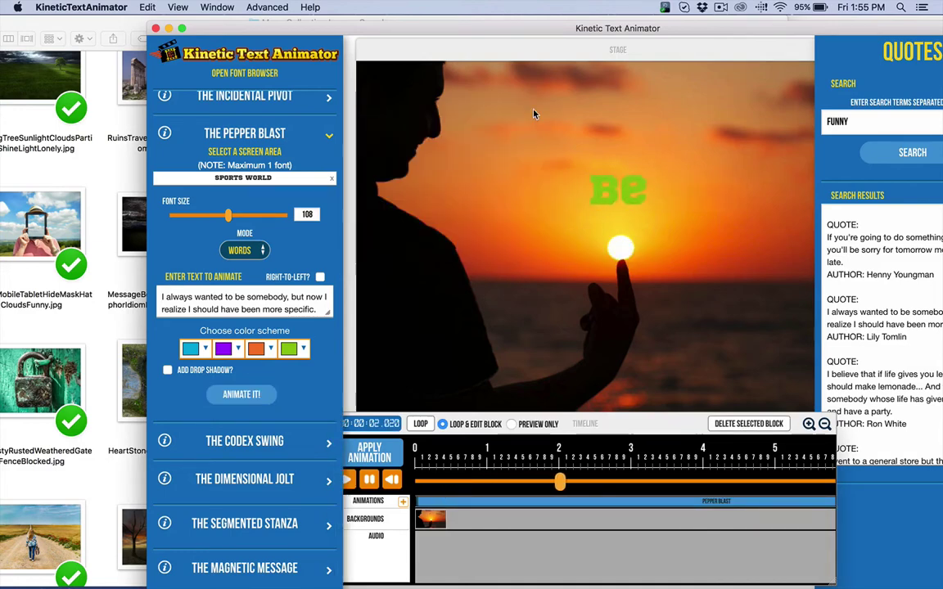
Make all four Pepper Blast scheme colours black and regenerate the animation
click(191, 349)
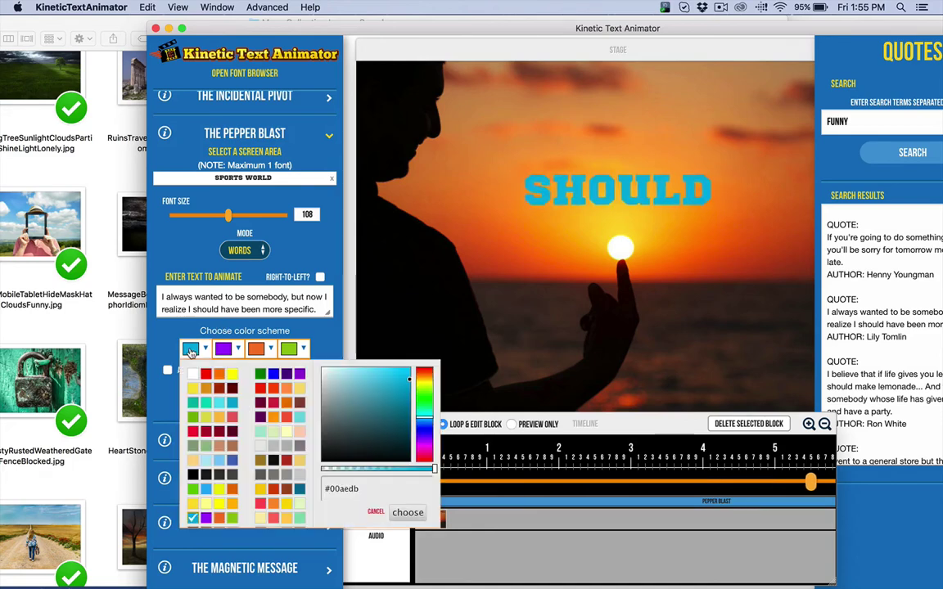
click(261, 409)
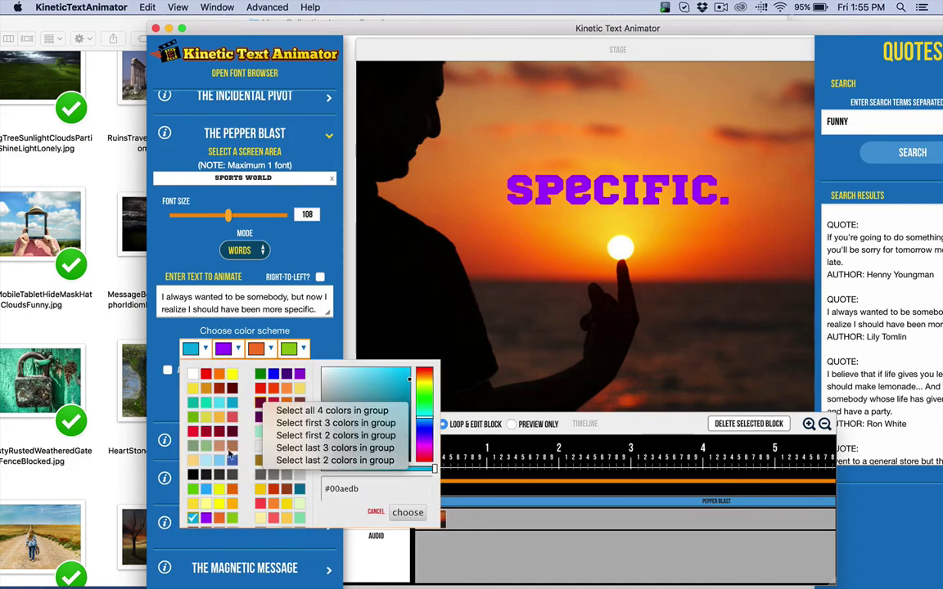
click(192, 475)
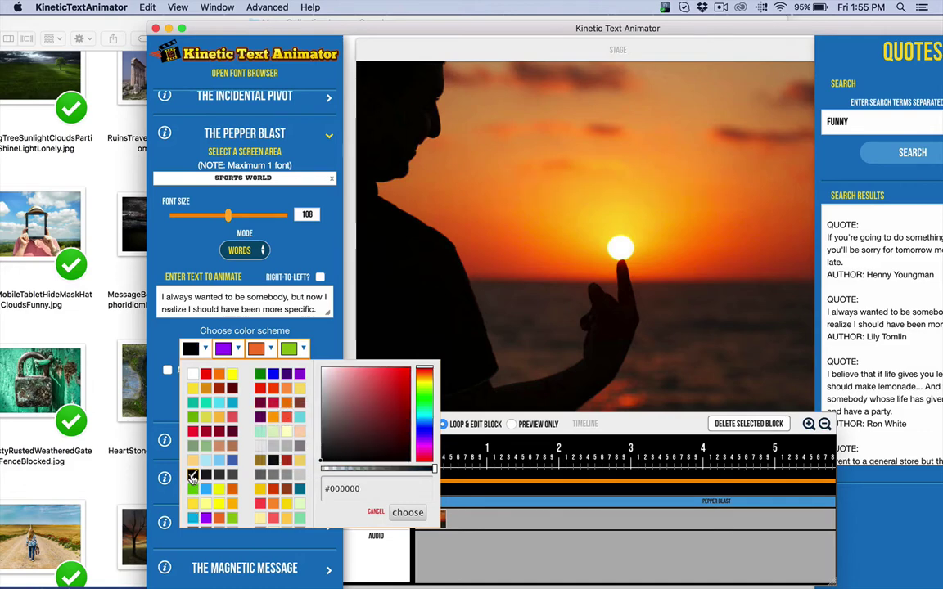
click(214, 480)
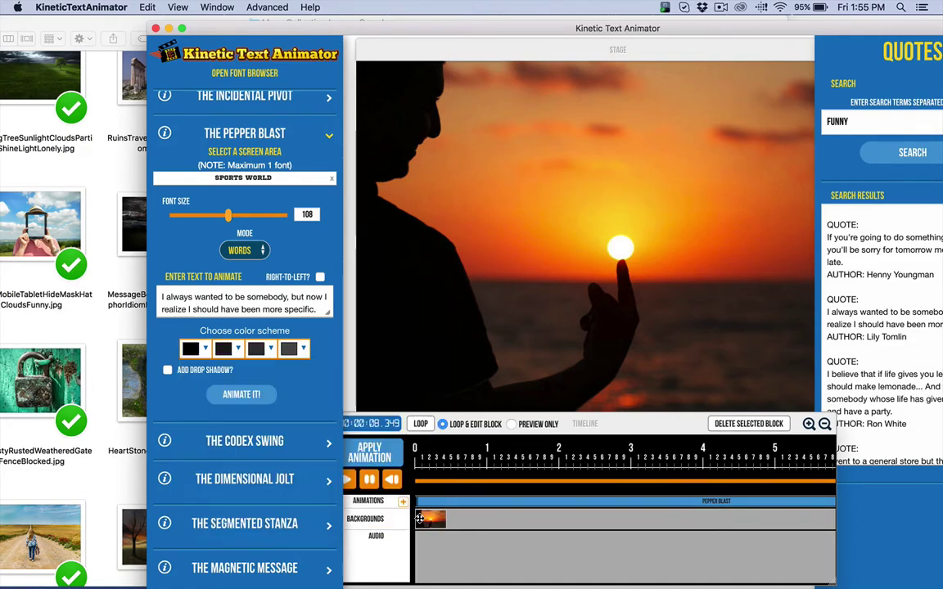
click(241, 394)
Bring the Mega Collection Images Sampler folder forward, reveal its sidebar and browse the thumbnails
click(111, 26)
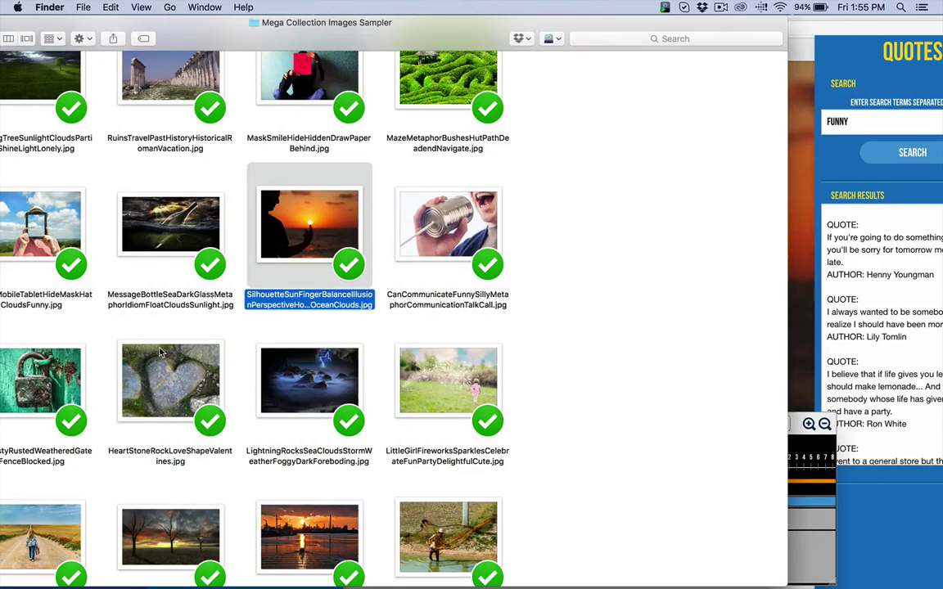
drag(94, 18, 197, 22)
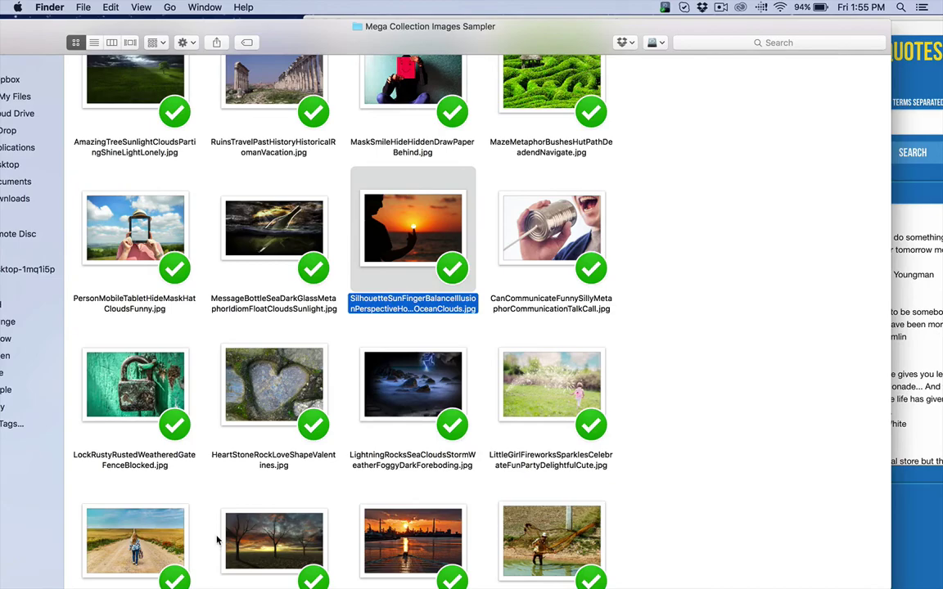
scroll(217, 540, down, 10)
scroll(255, 511, up, 6)
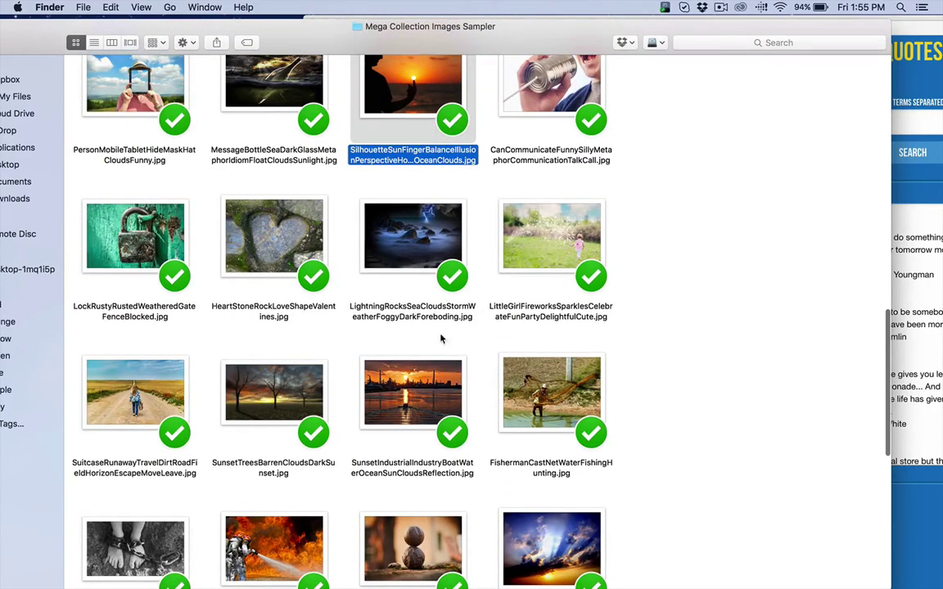
scroll(440, 338, down, 8)
scroll(534, 481, down, 3)
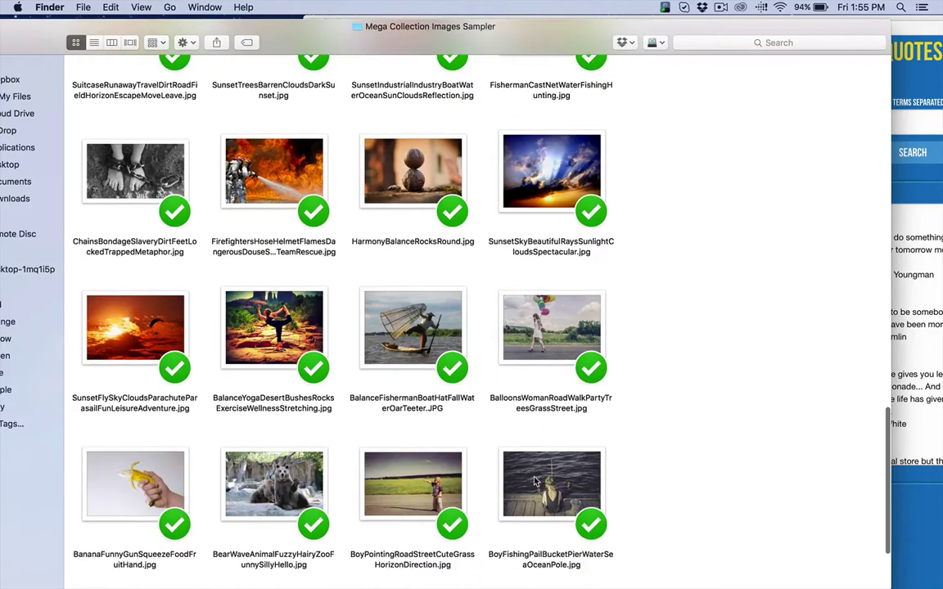
scroll(189, 518, down, 1)
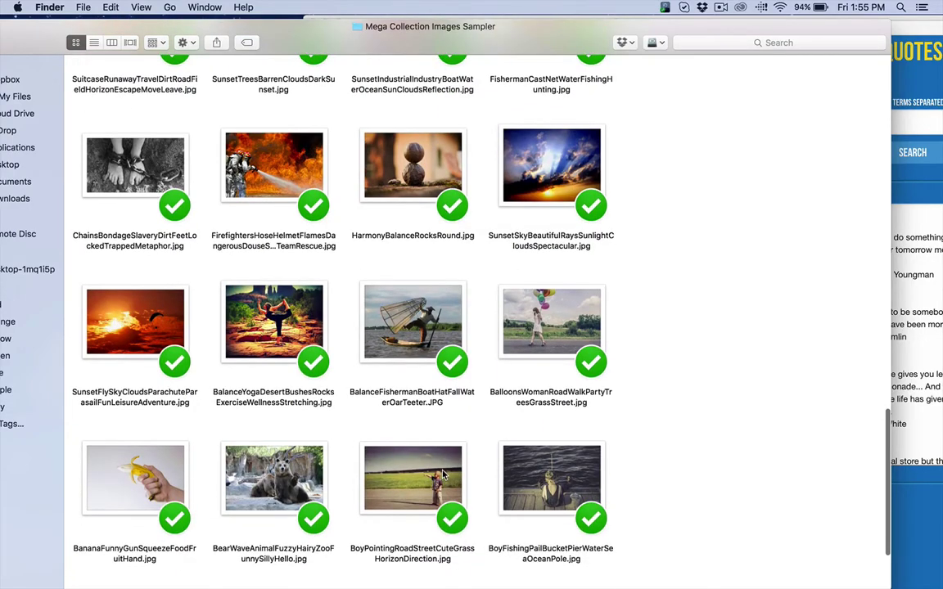
scroll(442, 474, up, 20)
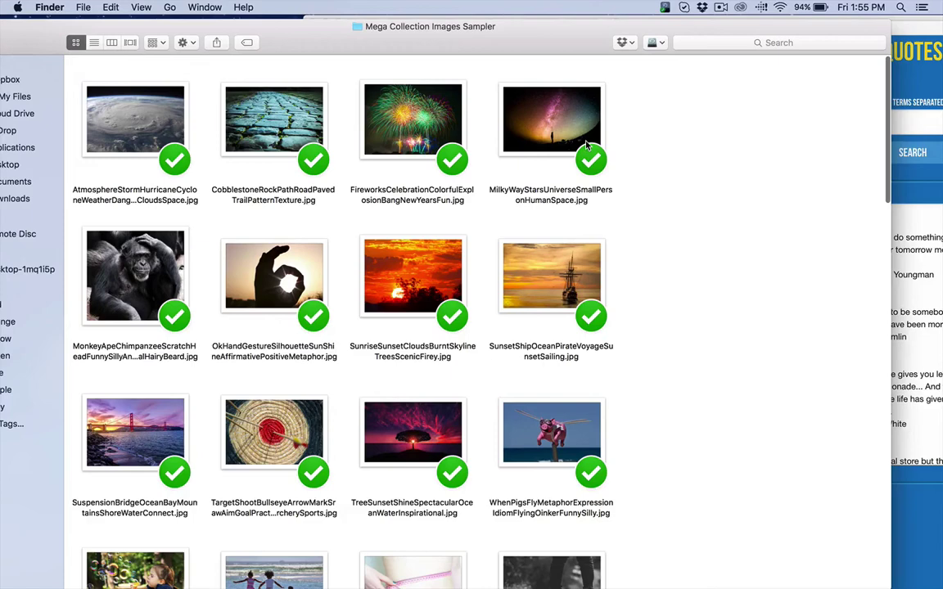
Move the Finder window aside and bring the Kinetic Text Animator window back to the front
drag(578, 16, 258, 17)
click(710, 47)
drag(711, 47, 548, 46)
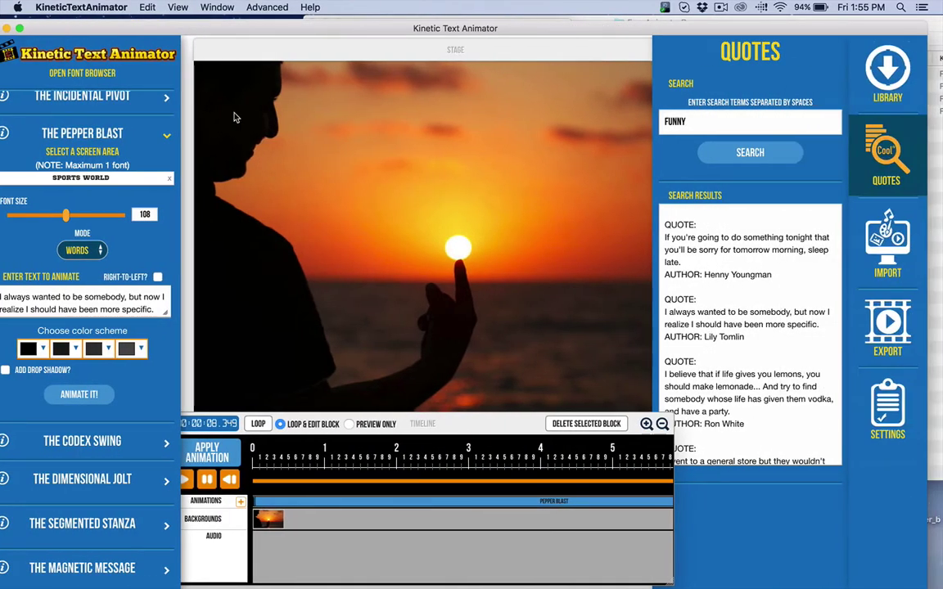
Open and close the Quadrant Selector grid while shifting the animator window back right
click(81, 152)
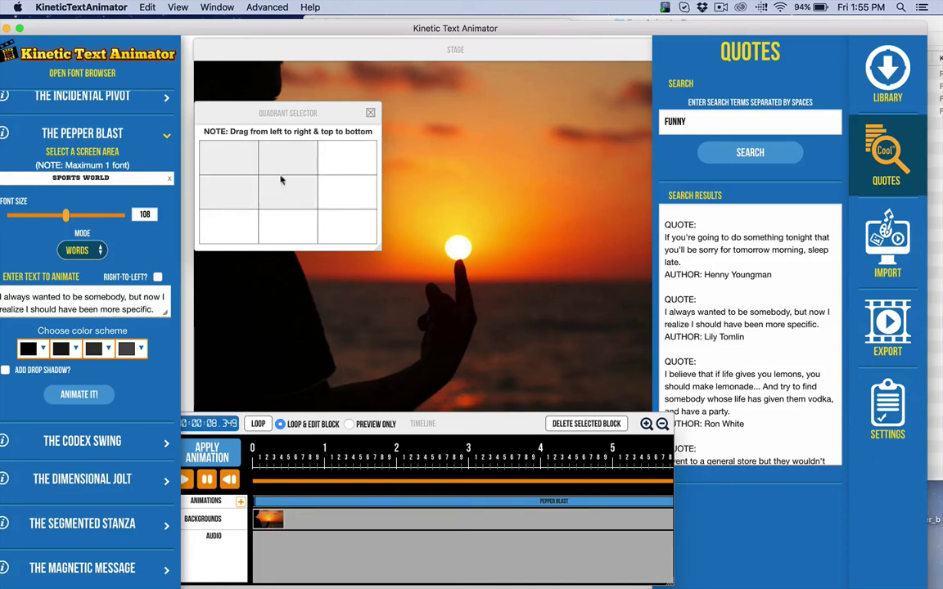
drag(182, 29, 283, 24)
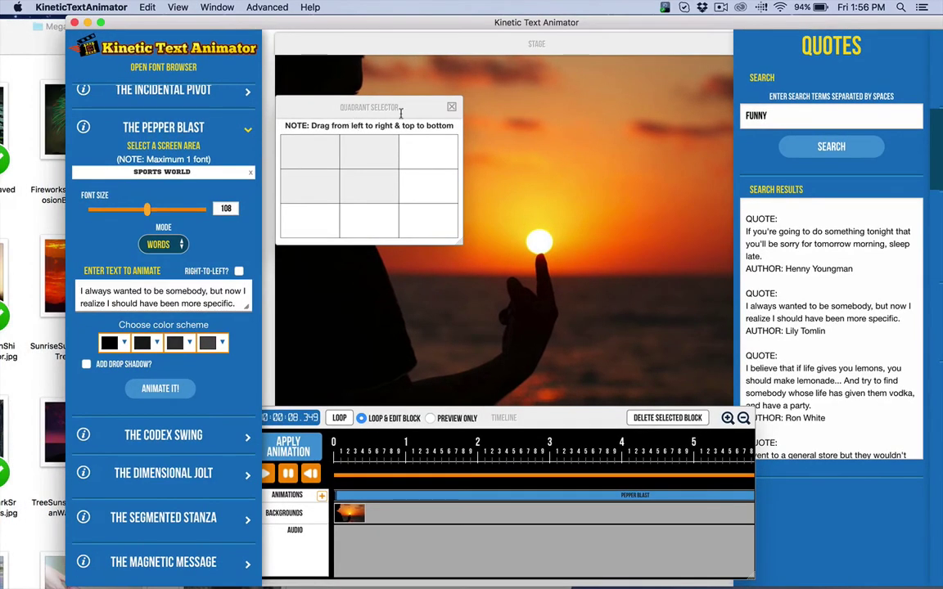
click(453, 109)
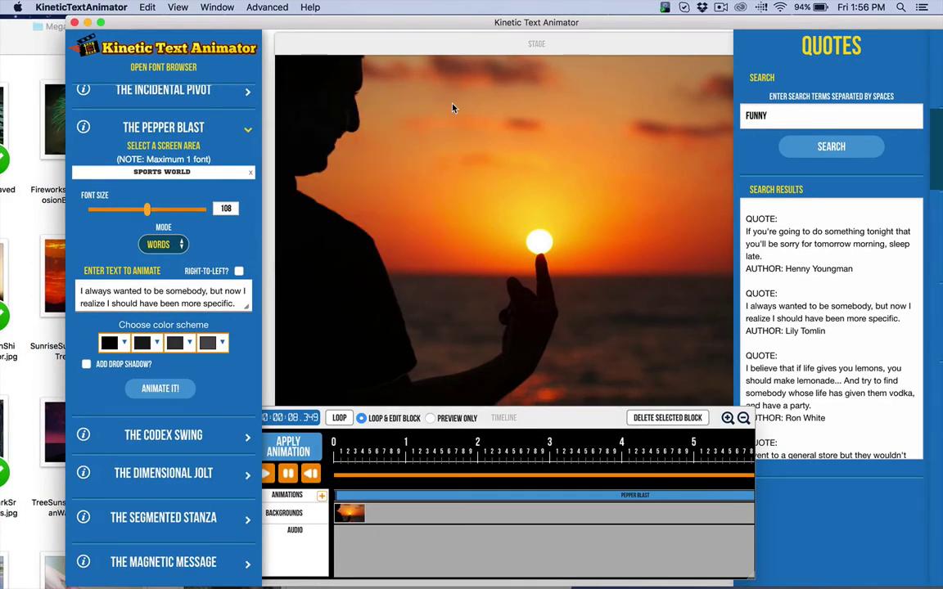
Read the Pepper Blast help text, then preview the quote playing in black over the sunset
click(83, 127)
scroll(410, 275, down, 20)
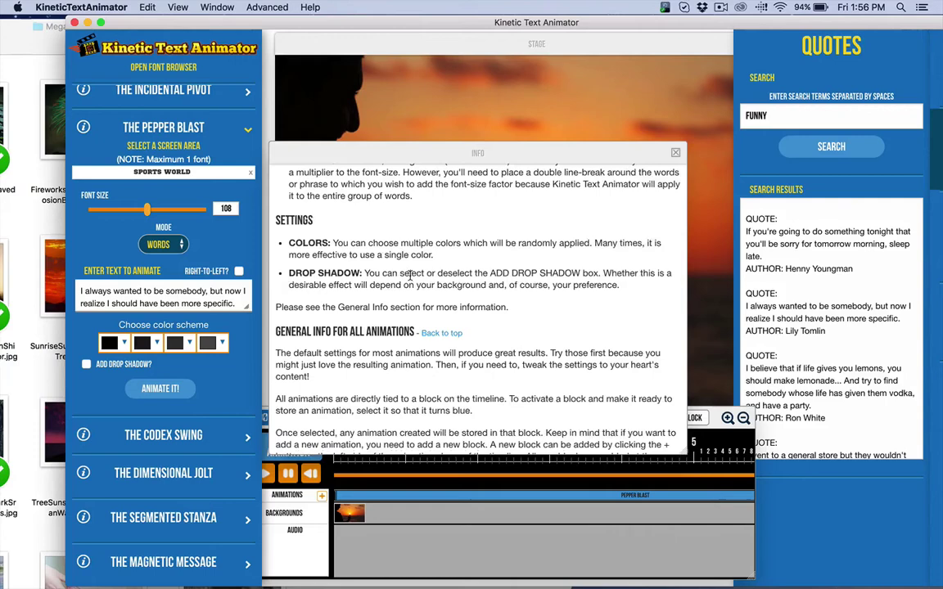
click(675, 153)
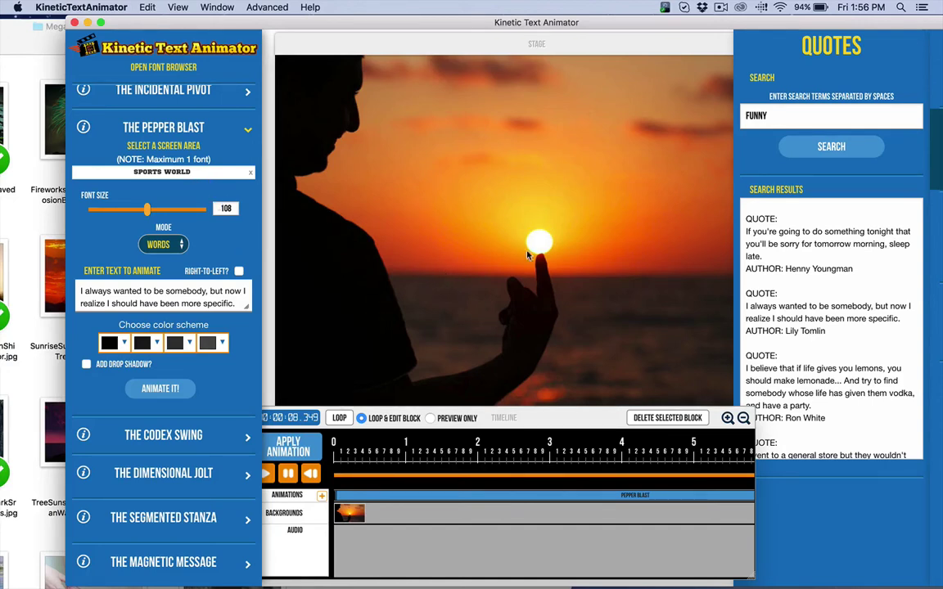
click(354, 476)
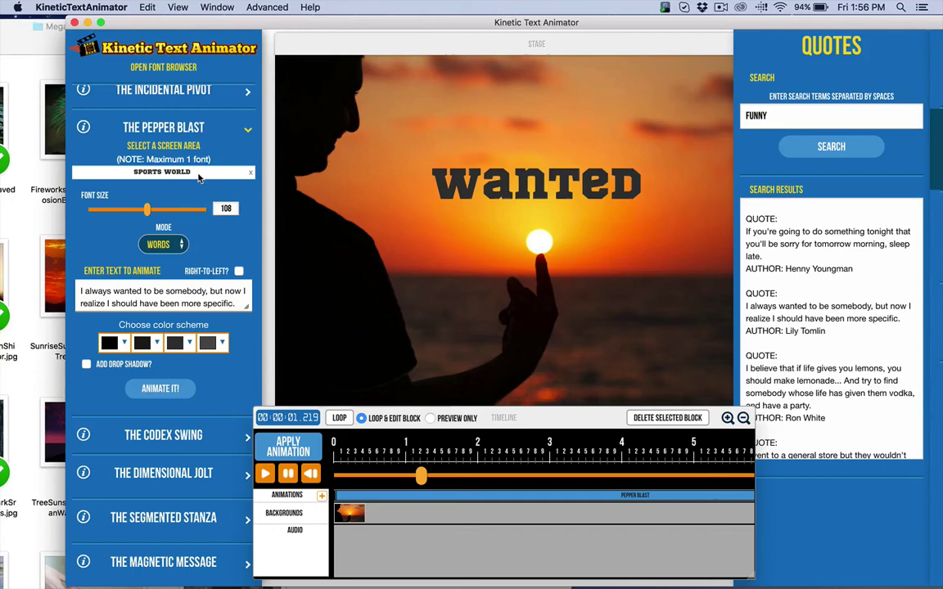
Replace the SPORTS WORLD font with BloggerSans in Pepper Blast, dismissing the single-font warning
click(164, 67)
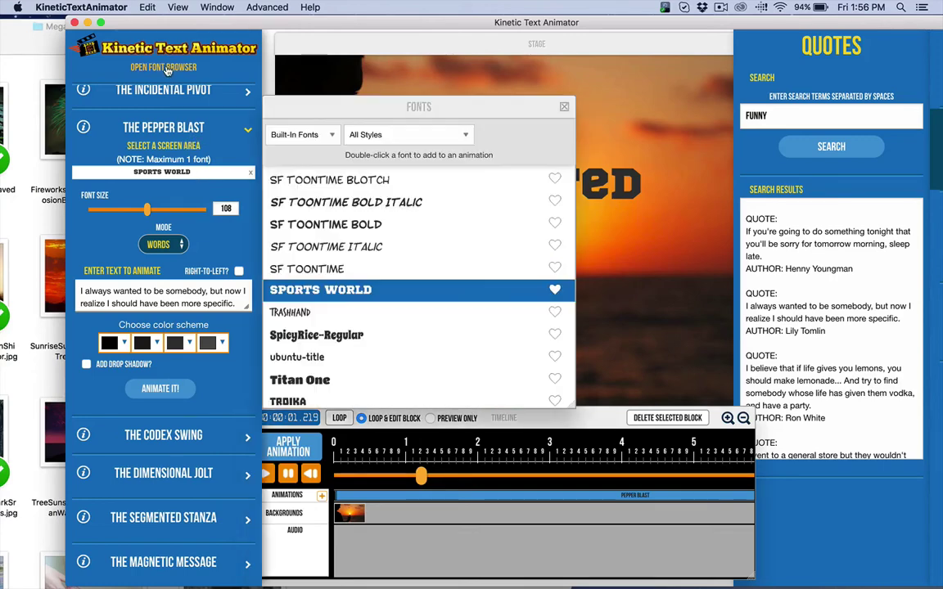
scroll(379, 268, down, 3)
scroll(366, 307, up, 10)
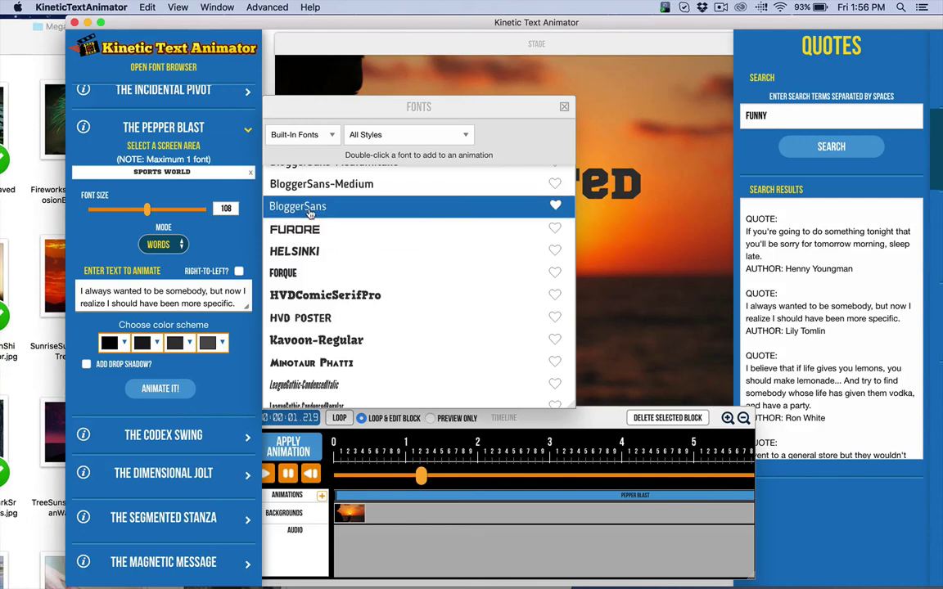
double_click(309, 207)
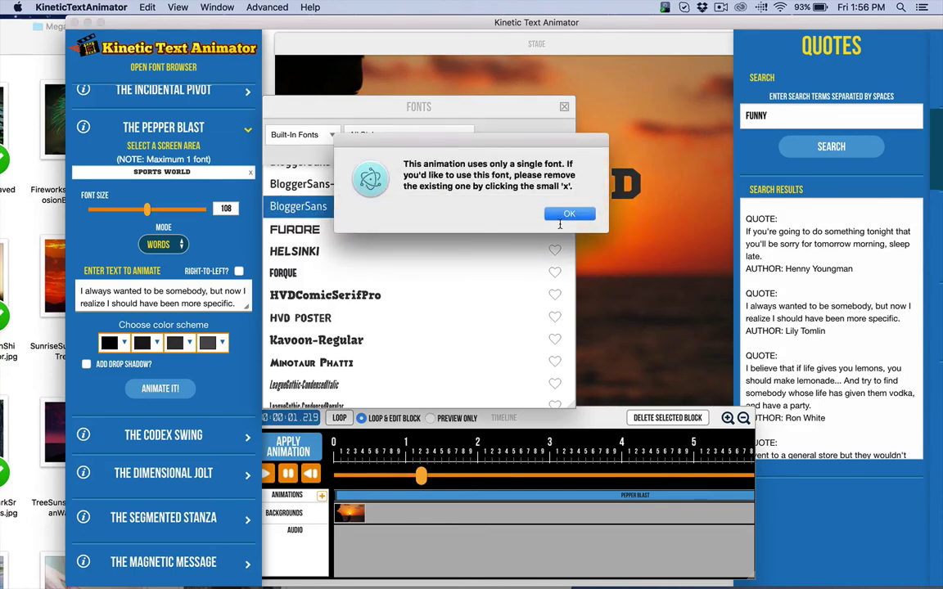
click(564, 215)
click(250, 171)
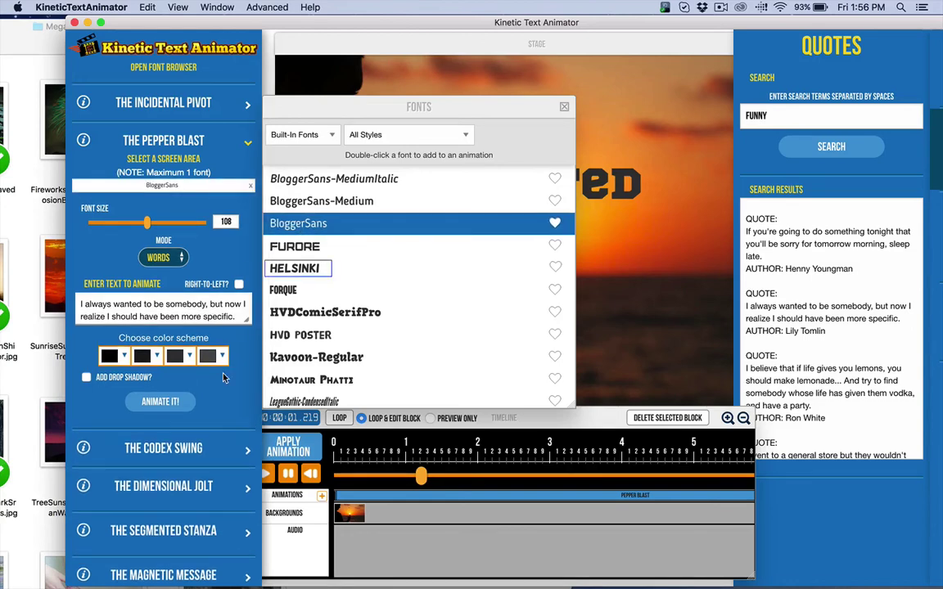
Close the font list so the BloggerSans quote plays over the sunset
click(563, 109)
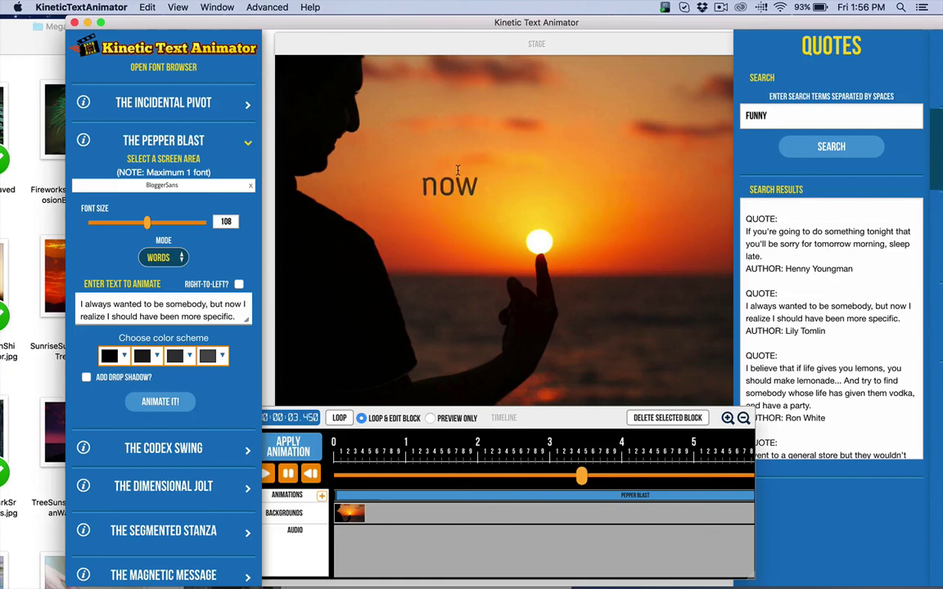